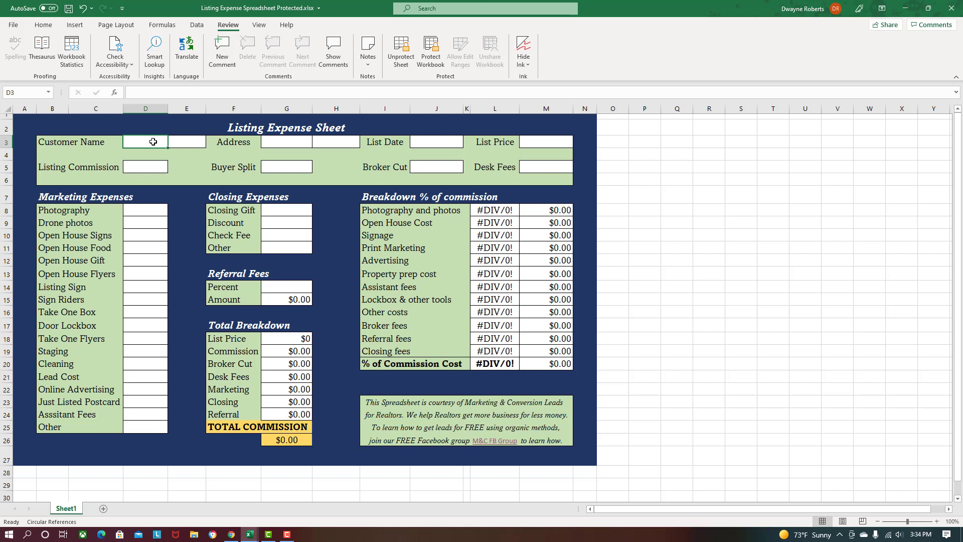
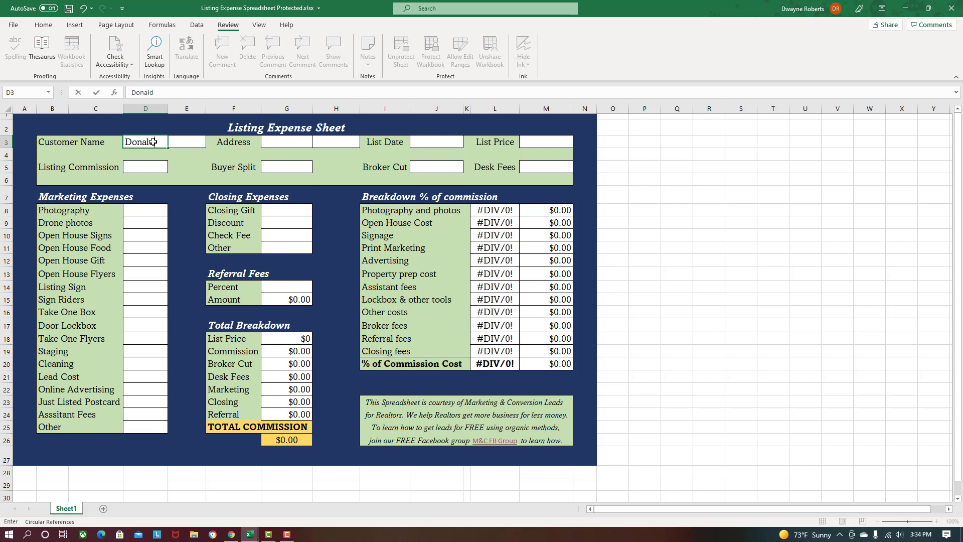
- Fill in the customer's name, property address, list date 11/01/21 and list price 450,000
key("Tab")
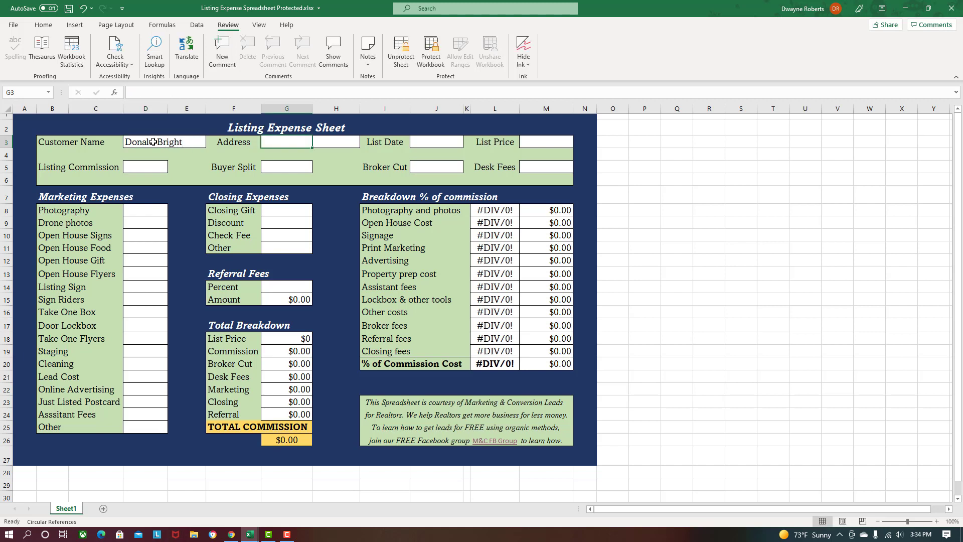
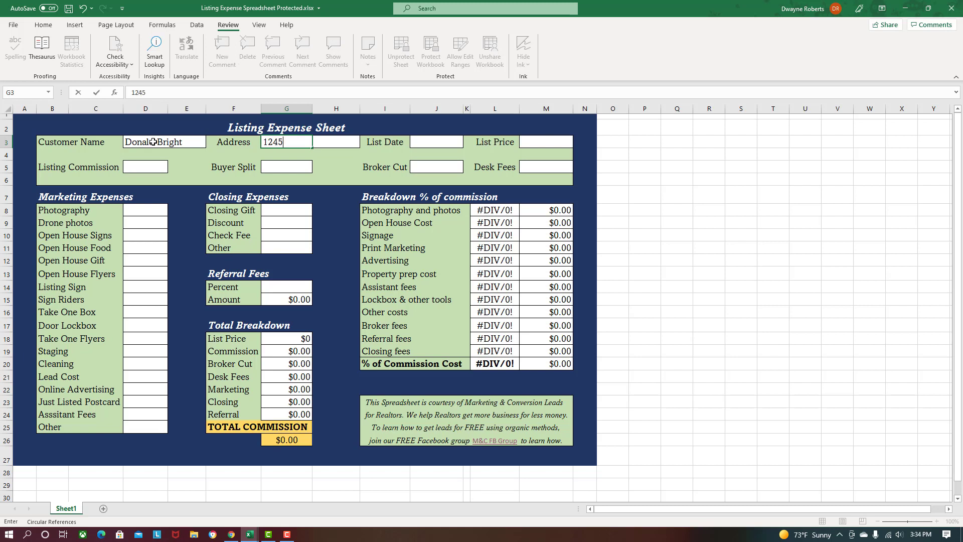
key("Tab")
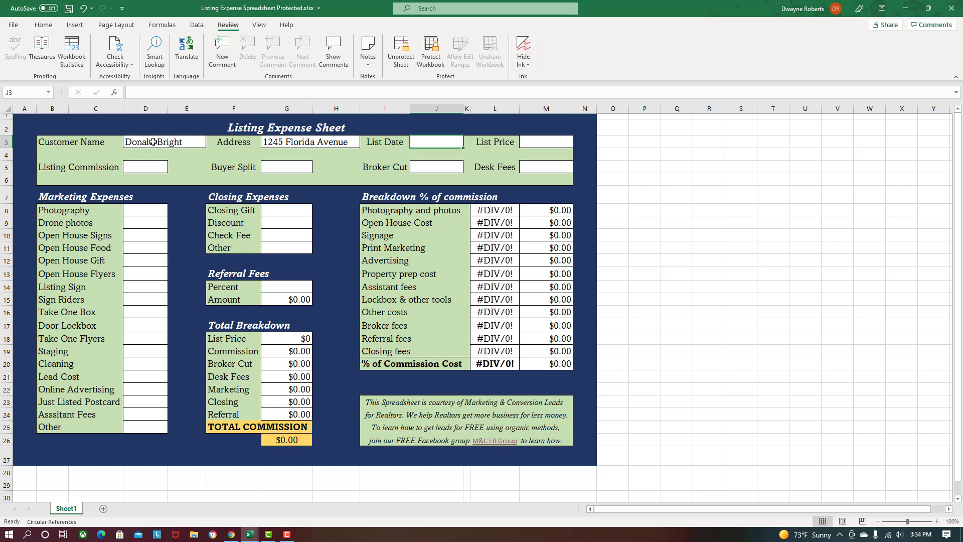
type("11/")
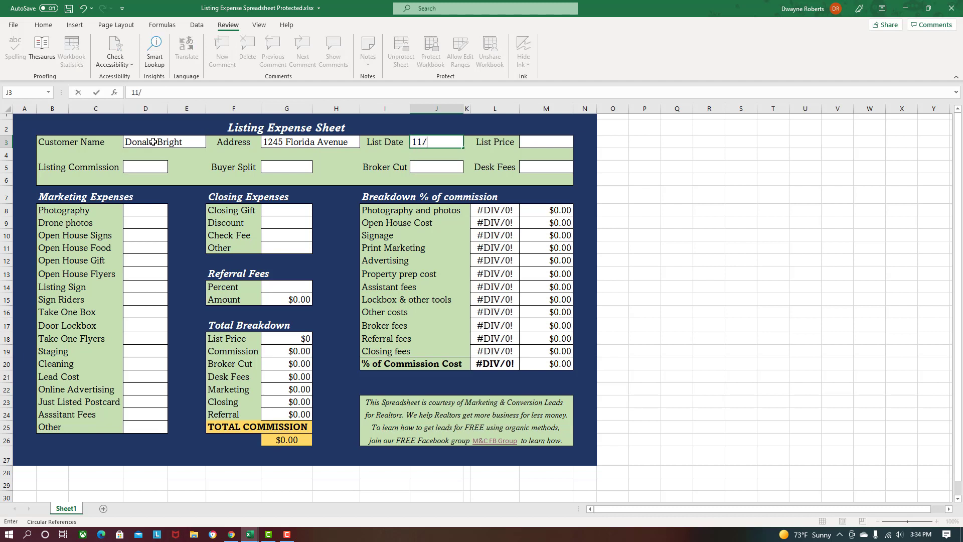
type("01/21")
key("Tab")
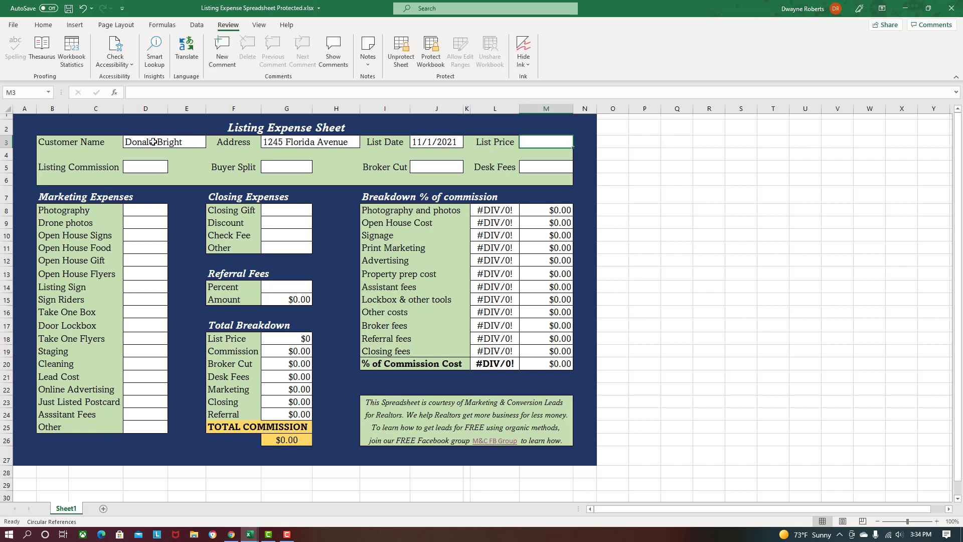
type("450,0000")
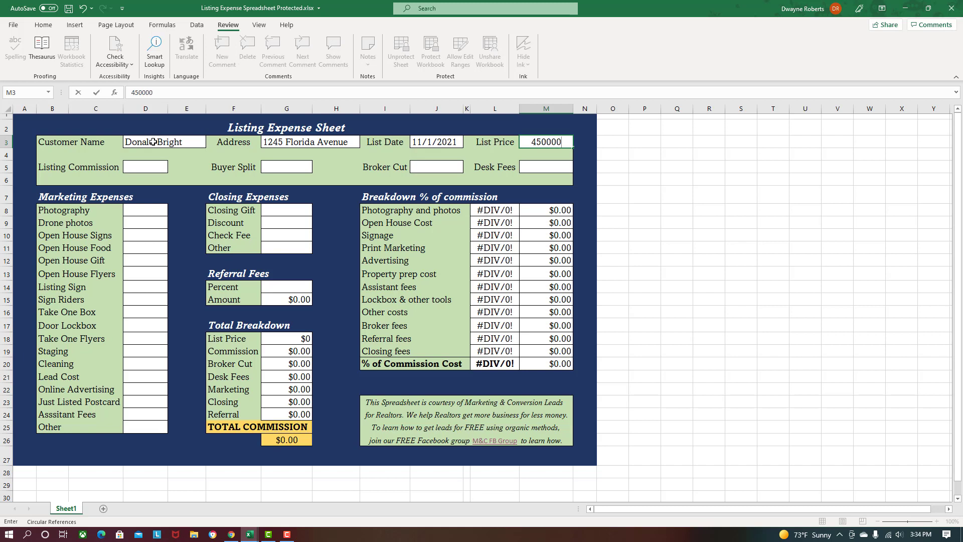
key("Return")
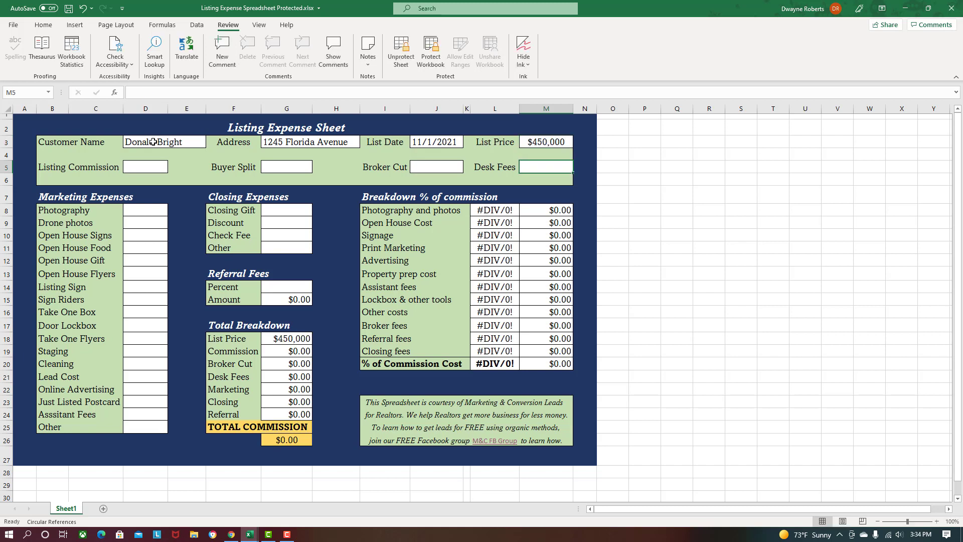
left_click(147, 165)
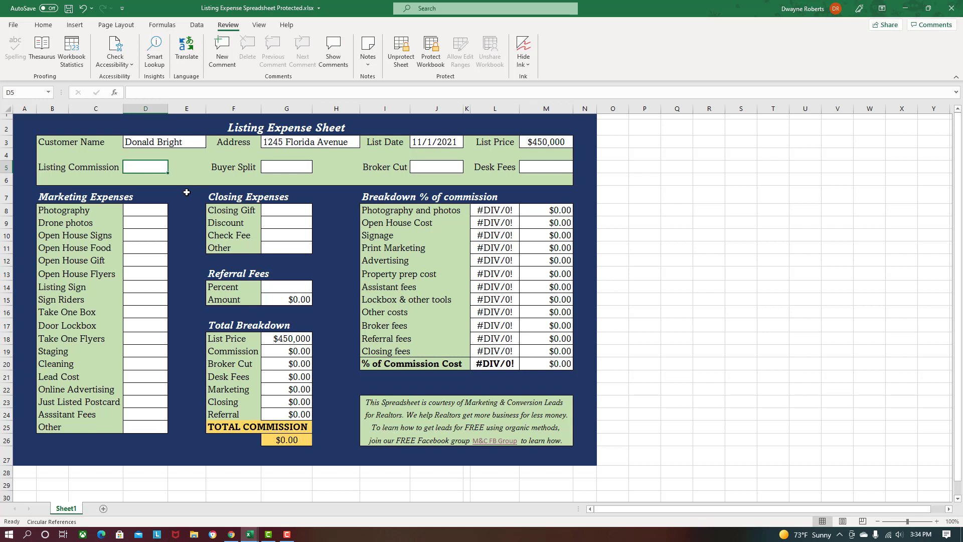
- Enter listing commission 6%, buyer split 3%, broker cut 20% and desk fees $295
type("6")
key("Tab")
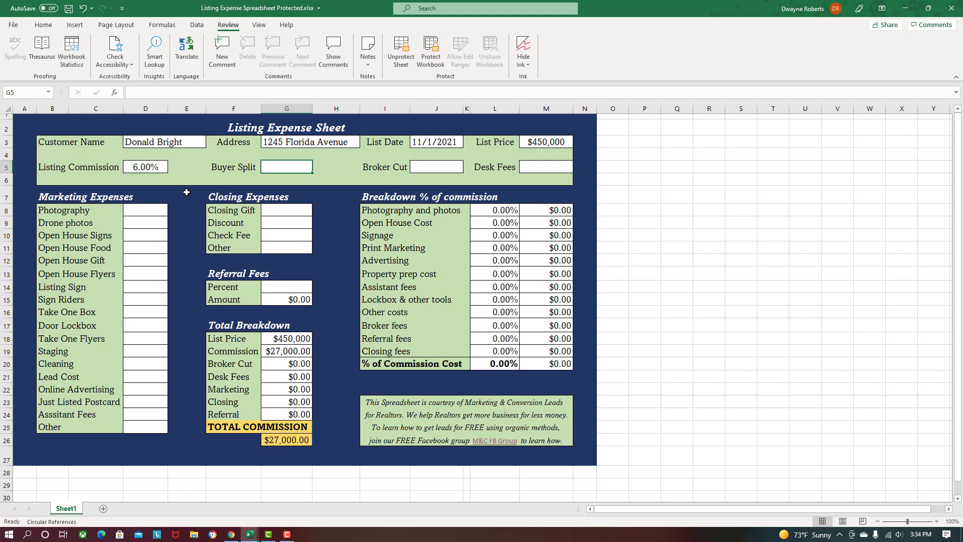
type("3")
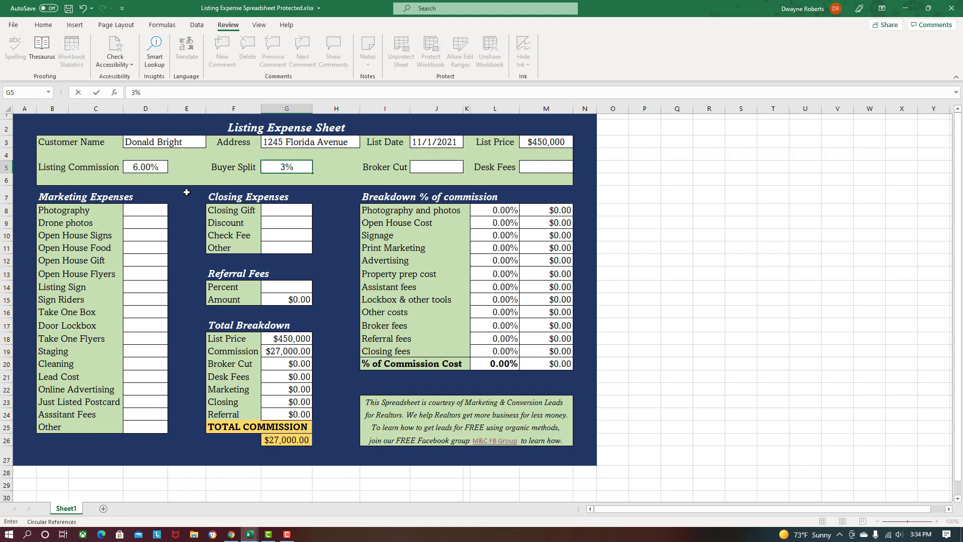
key("Tab")
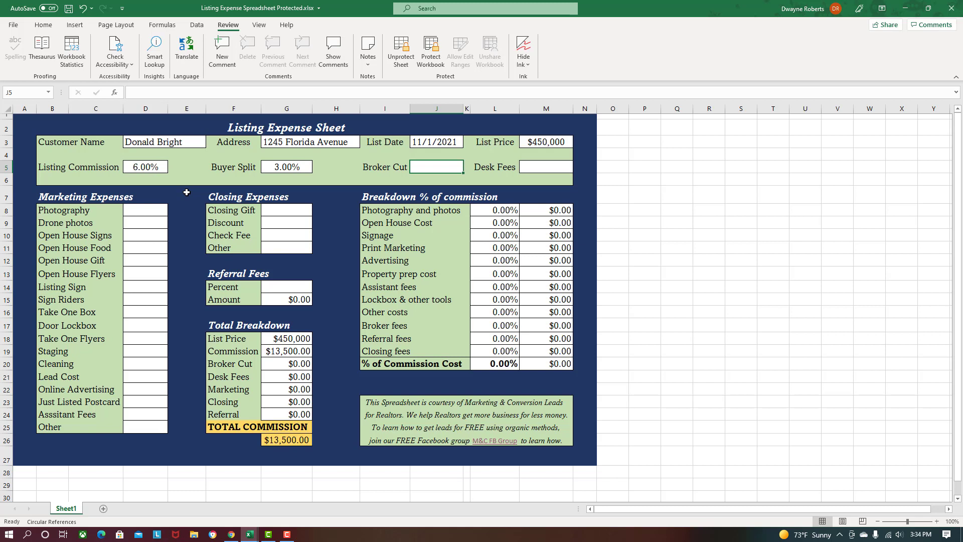
type("20")
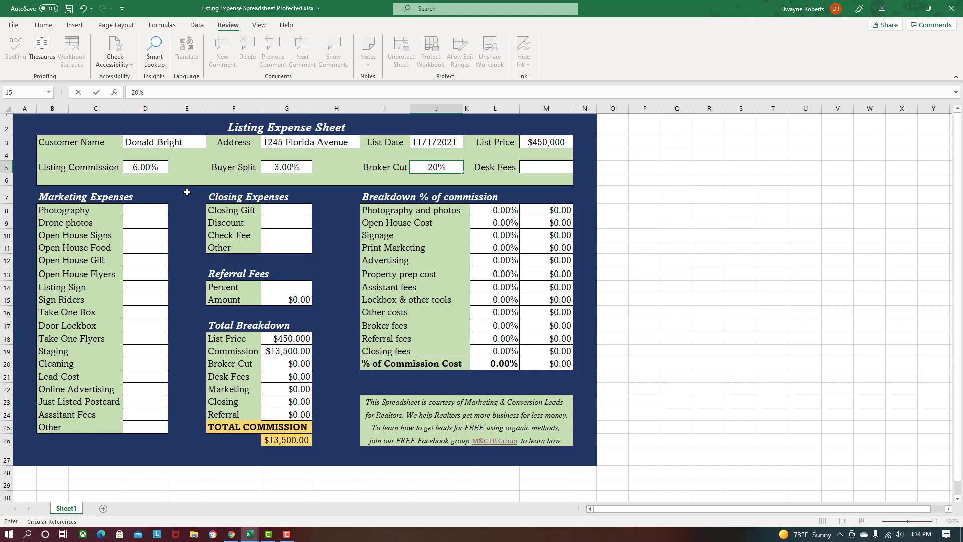
key("Tab")
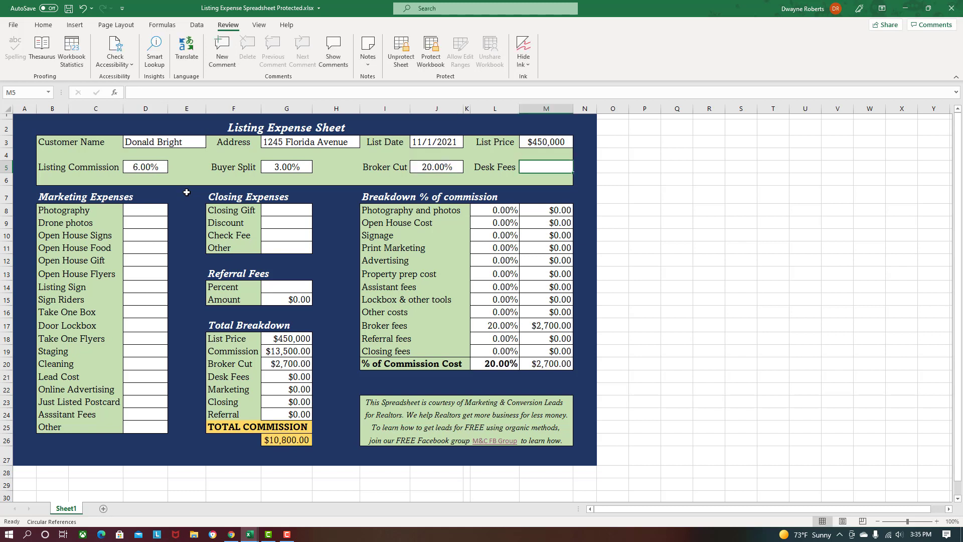
type("295")
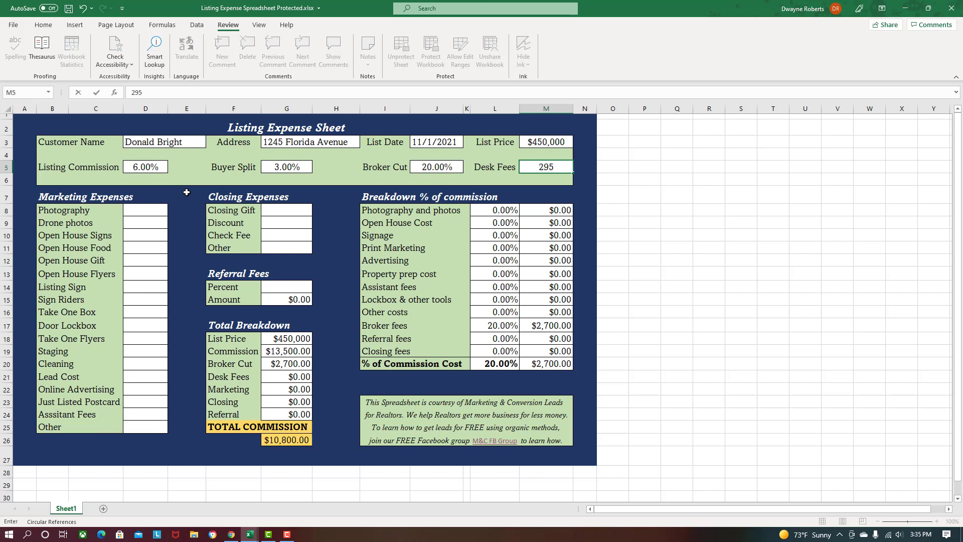
key("Tab")
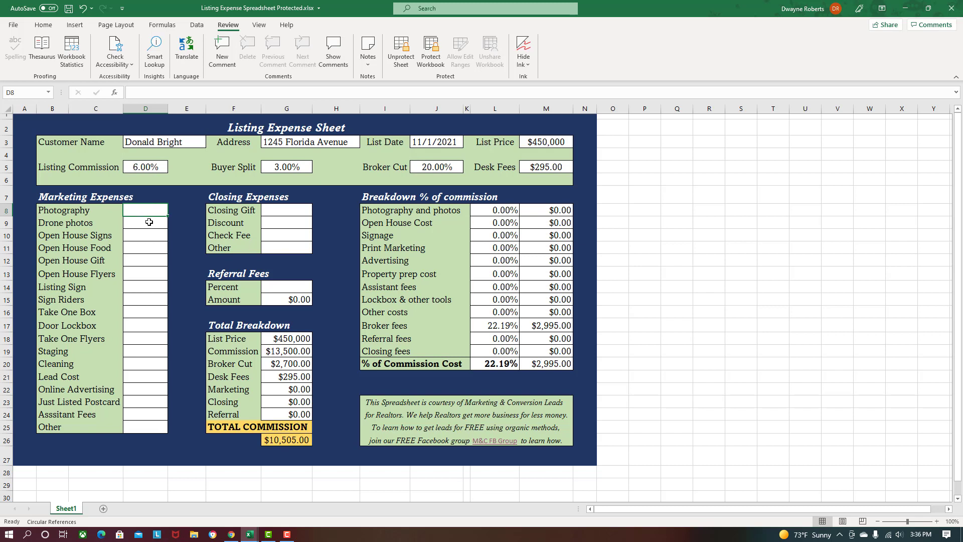
- Enter marketing expenses: Photography $250, Drone photos $200, Open House Signs $25, Open House Food $20
left_click(149, 221)
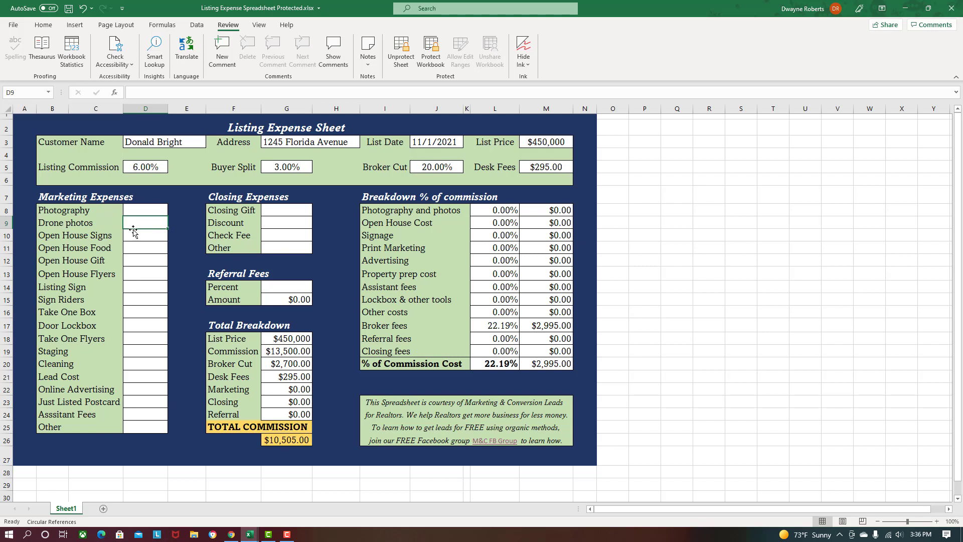
left_click(153, 212)
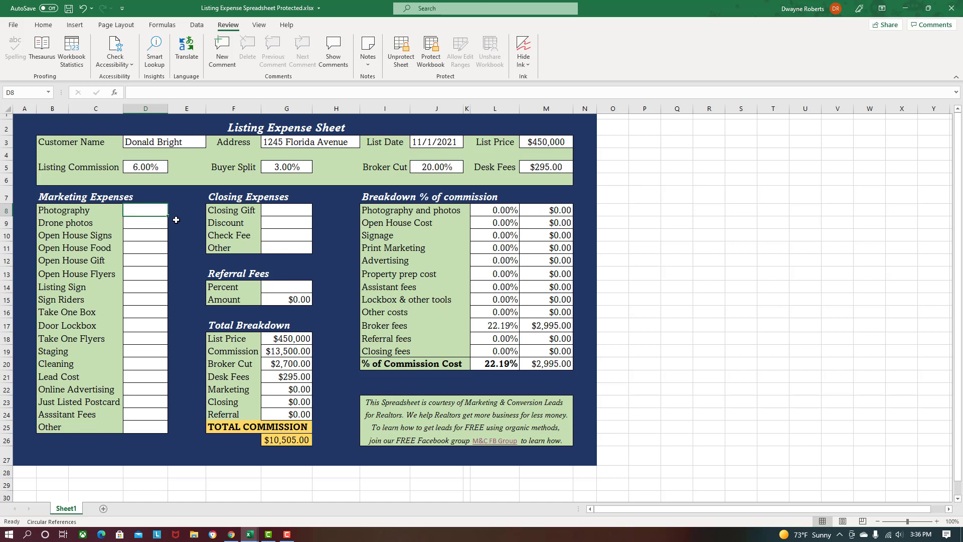
type("250")
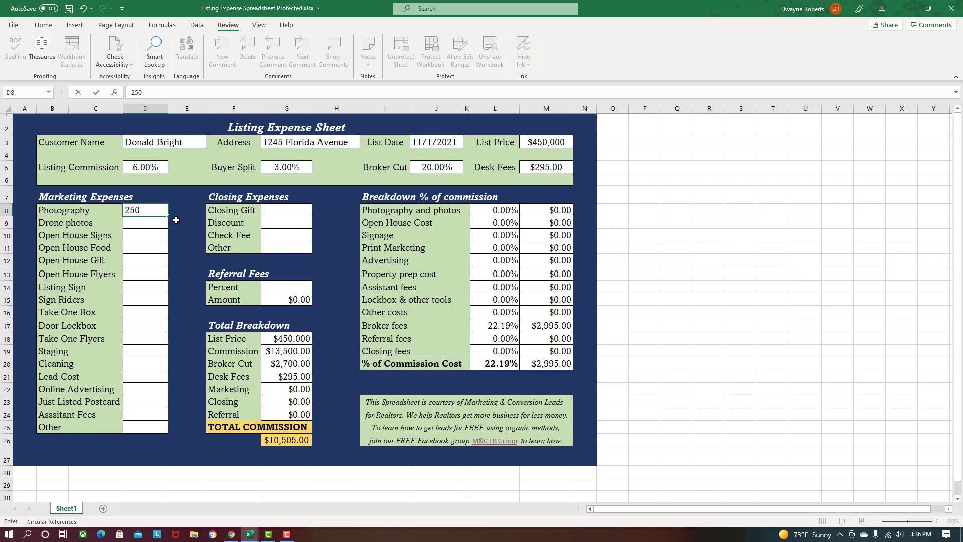
key("Return")
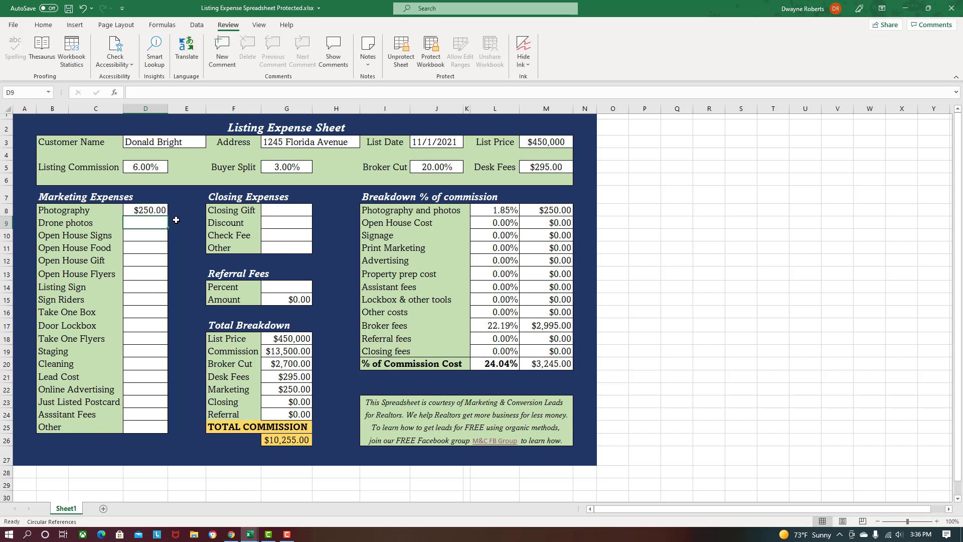
type("200")
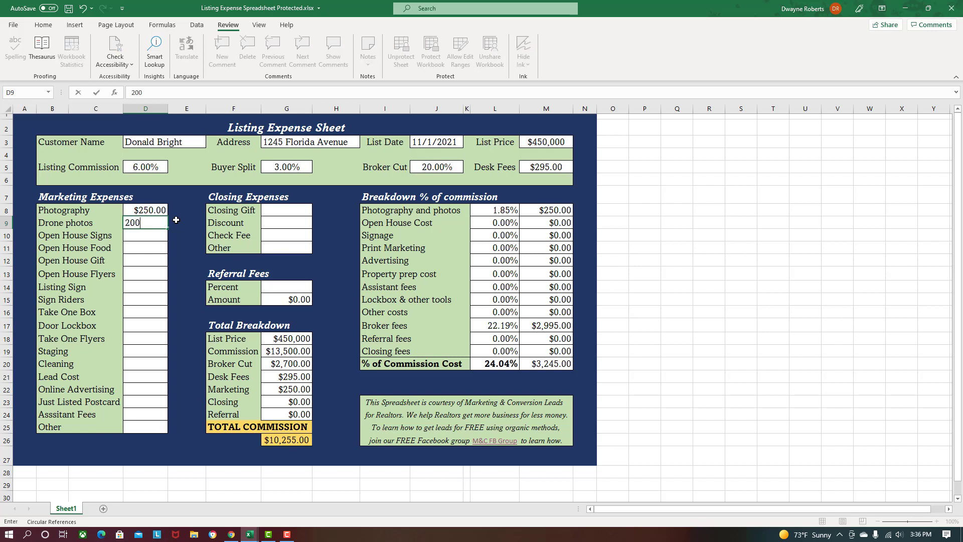
key("Return")
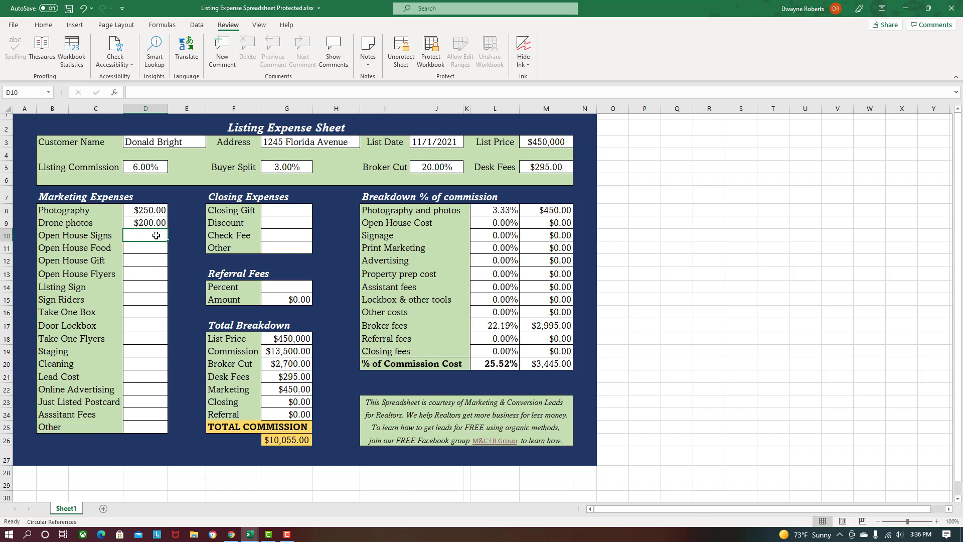
type("25")
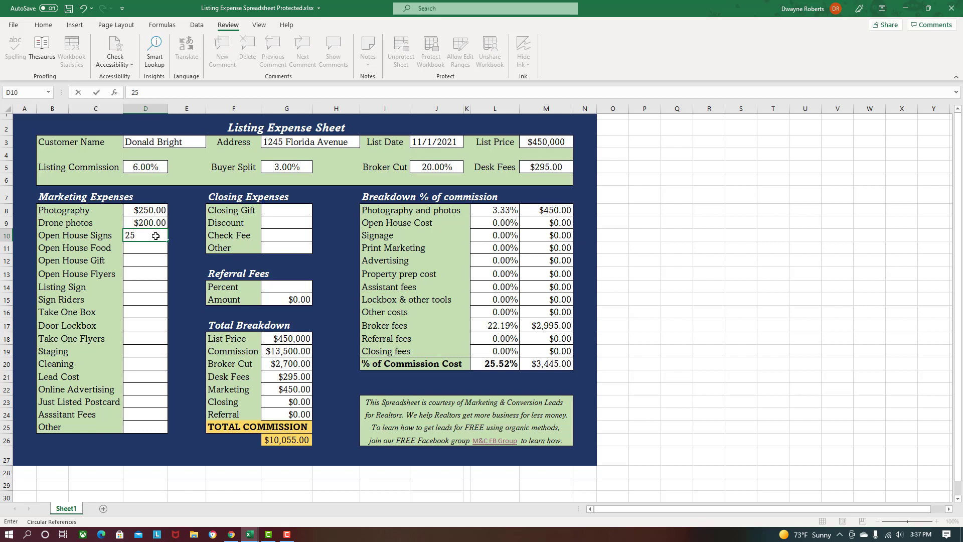
key("Return")
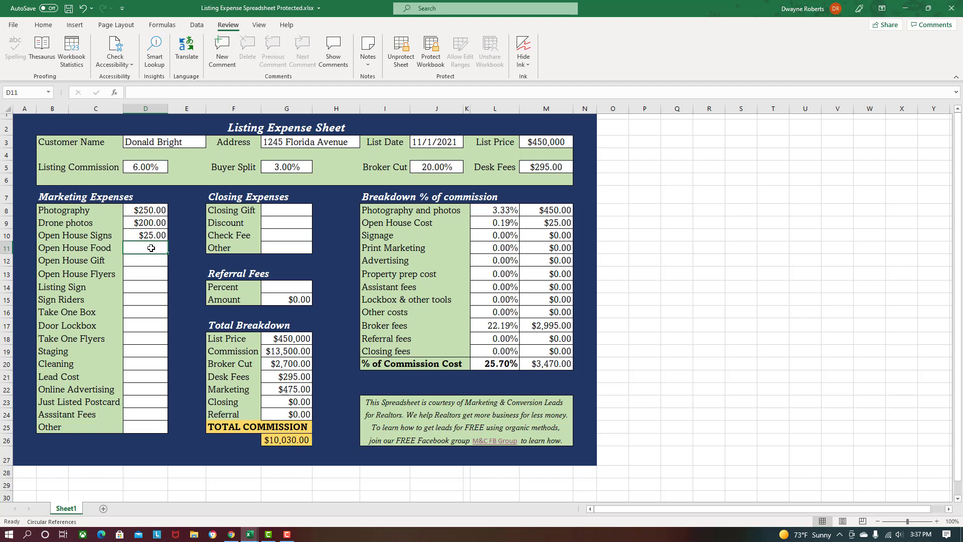
type("20")
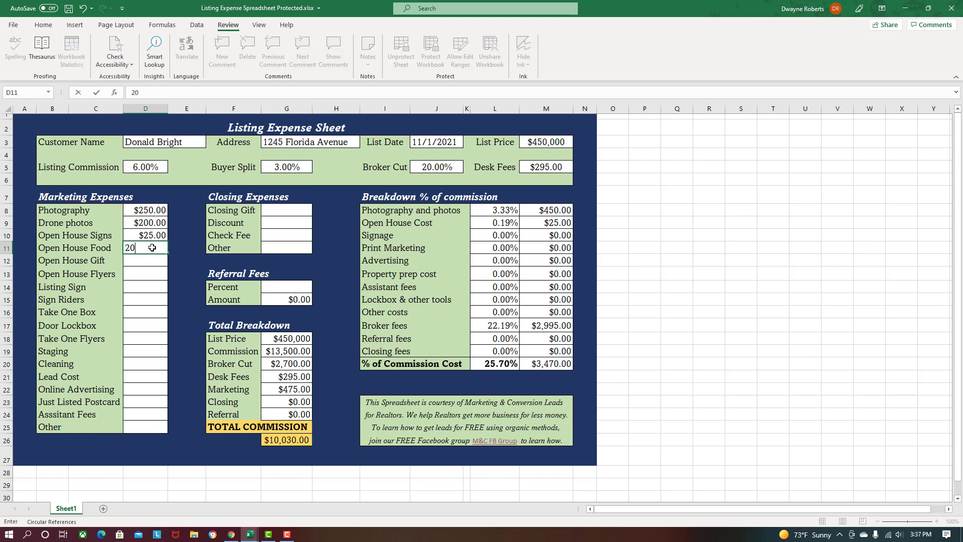
key("Return")
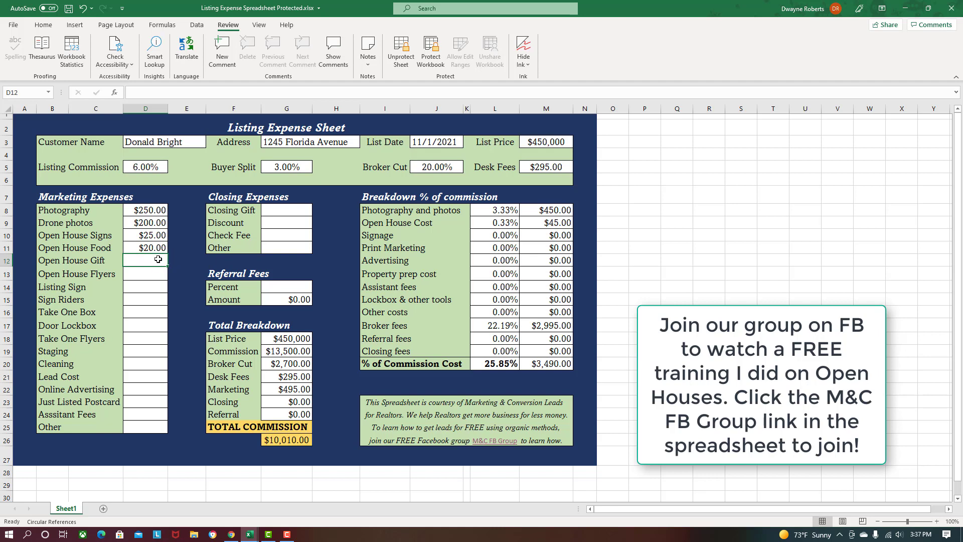
- Enter $20 for Open House Gift and $2 for Open House Flyers
type("20")
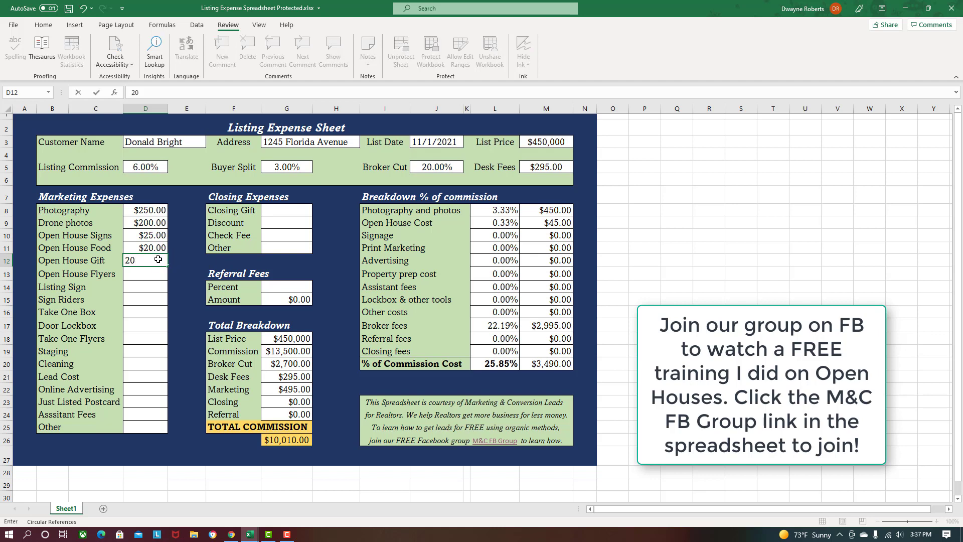
key("Return")
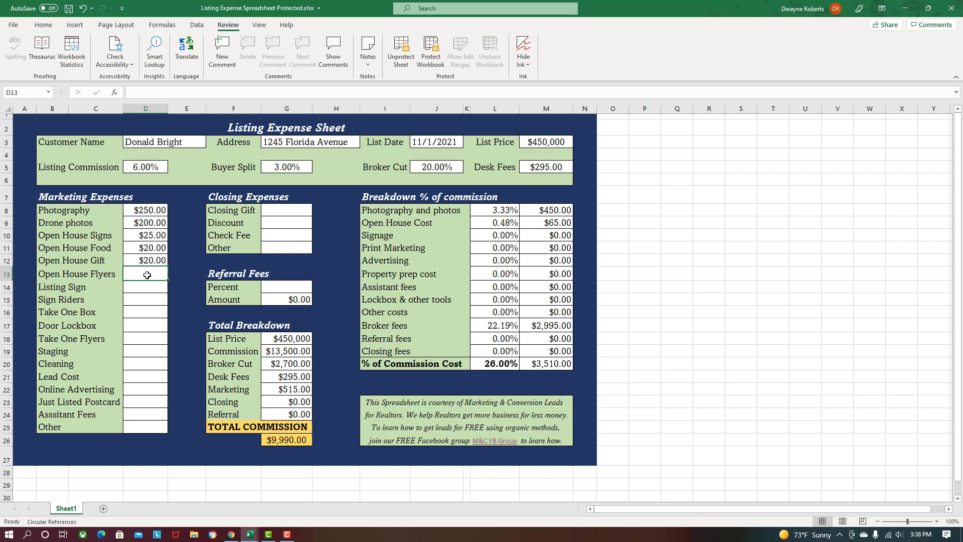
type("2")
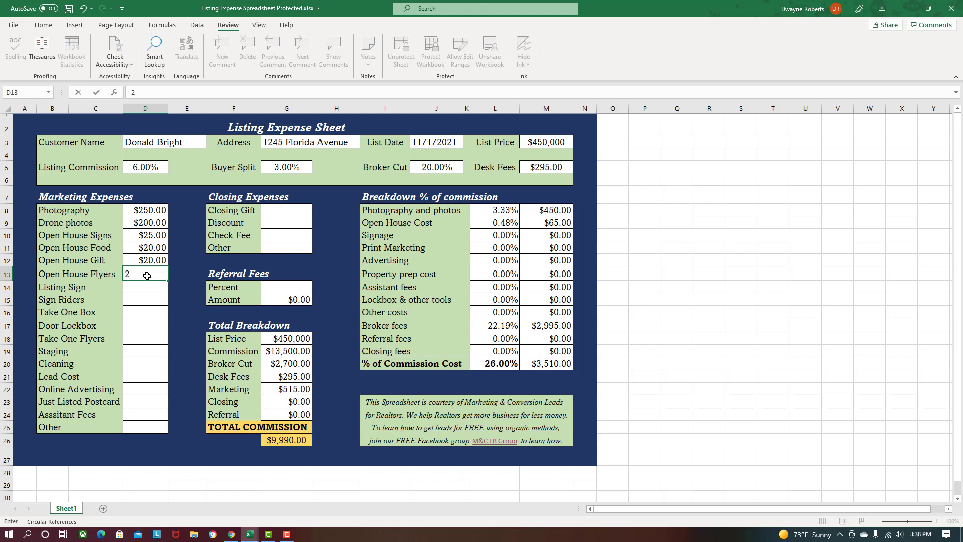
key("Return")
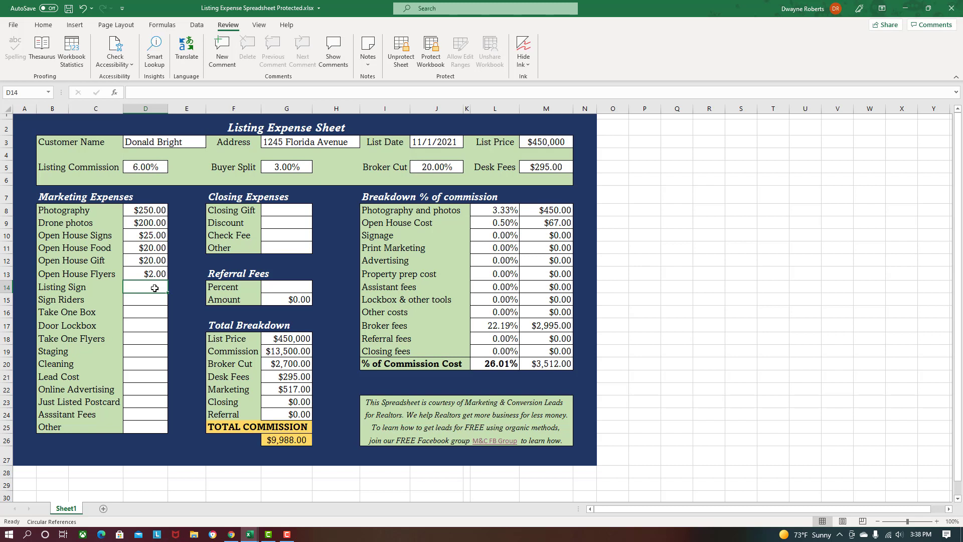
- Enter Listing Sign $100, Sign Riders $10 and Take One Box $20
type("100")
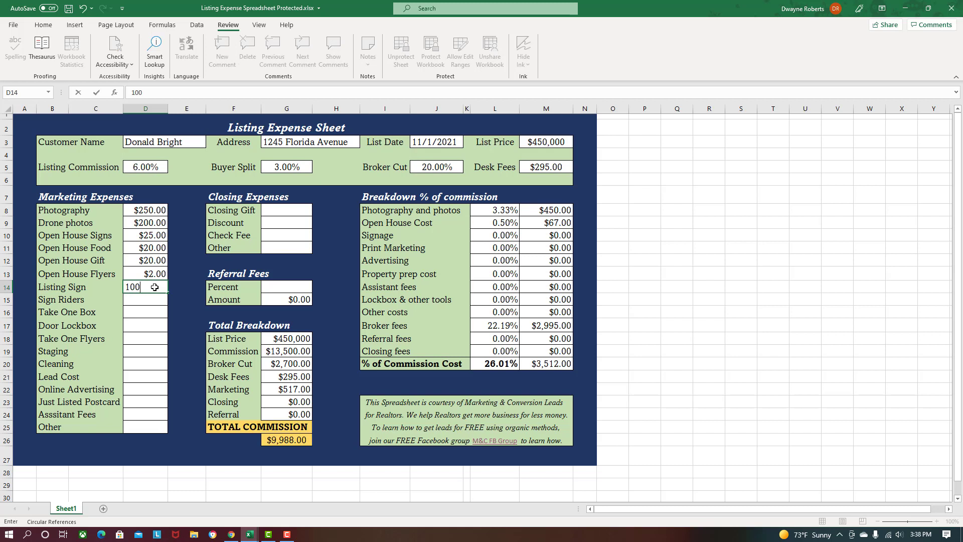
key("Return")
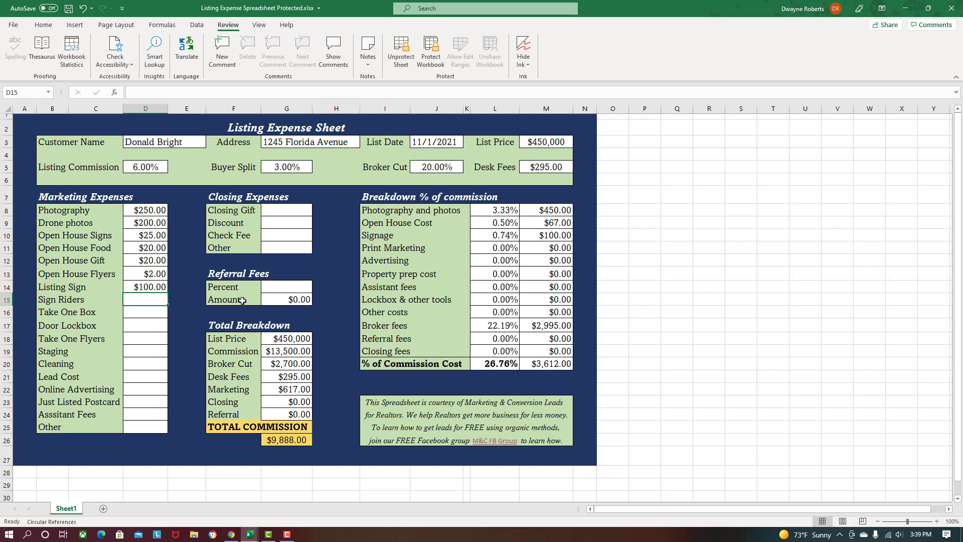
type("10")
left_click(158, 311)
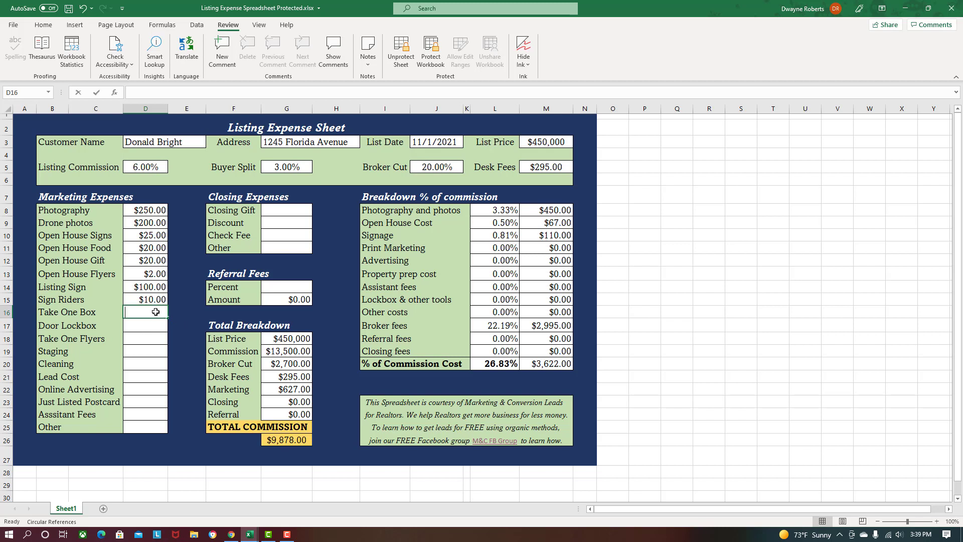
type("20")
key("Return")
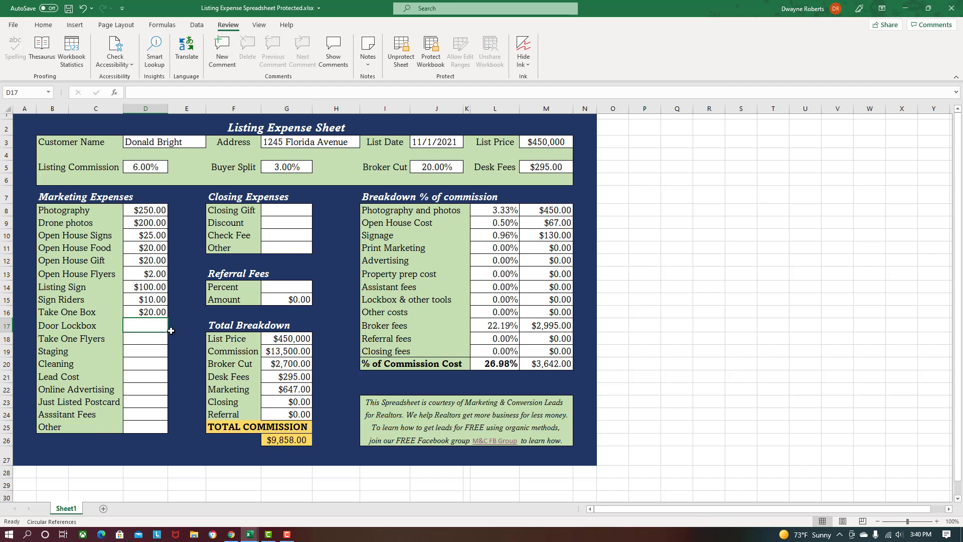
- Enter $150 for the Door Lockbox expense
type("150")
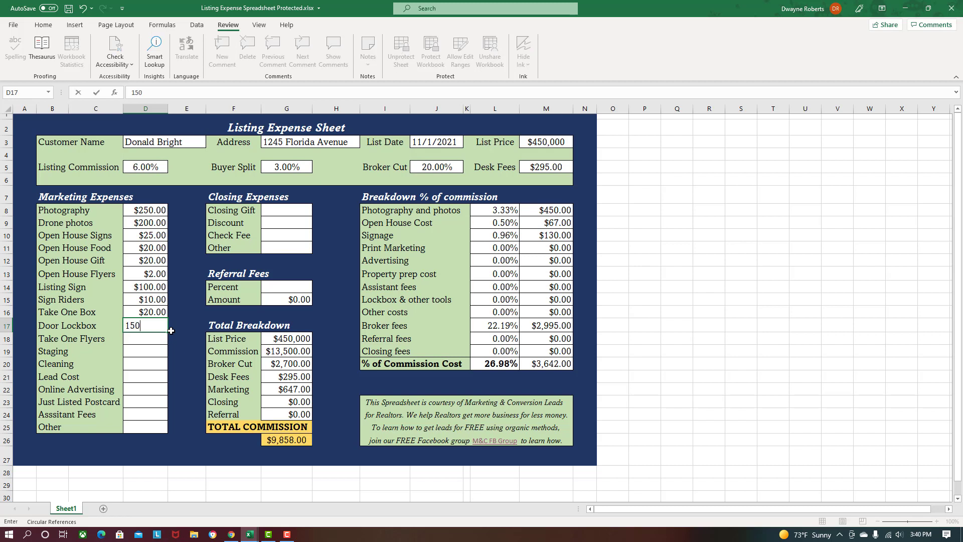
key("Return")
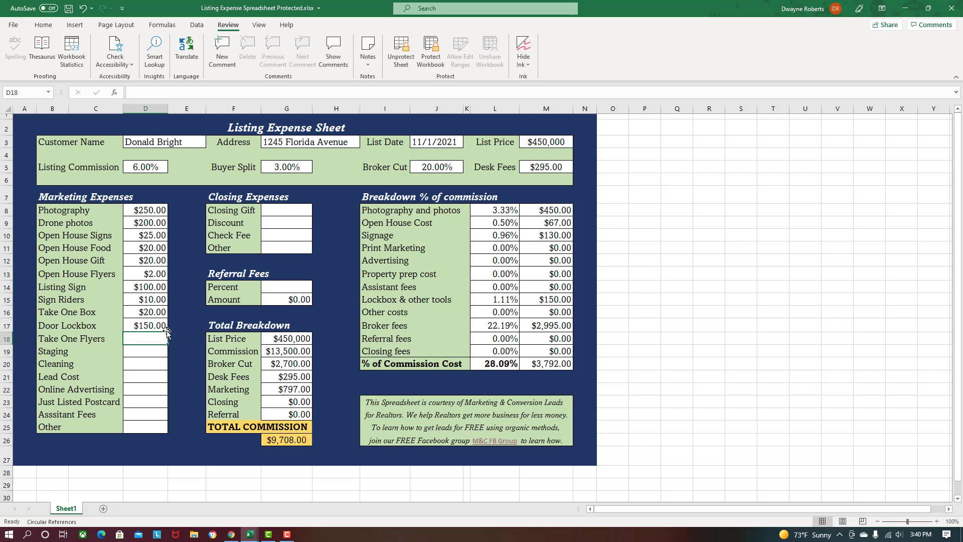
left_click(146, 326)
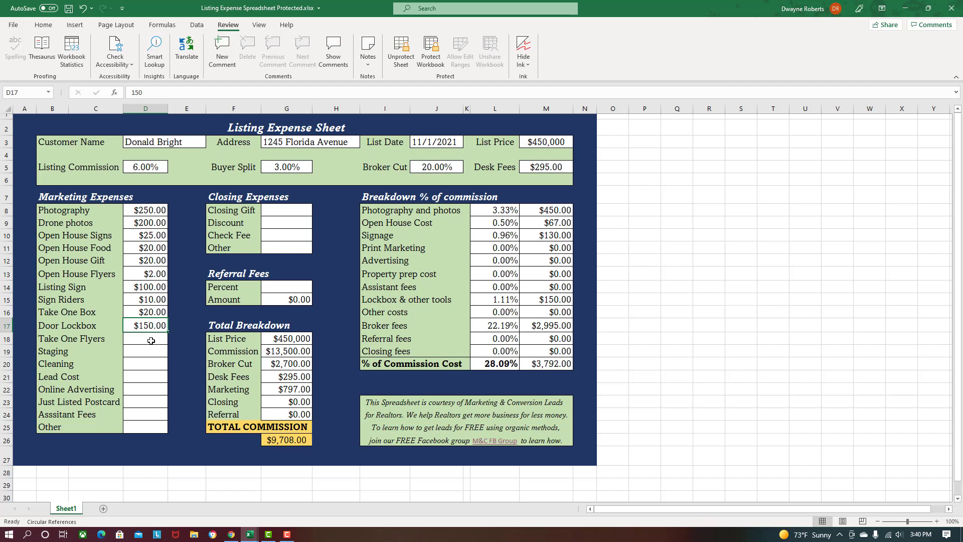
- Enter the Take One Flyers amount, correcting it from $40 to $4
left_click(150, 340)
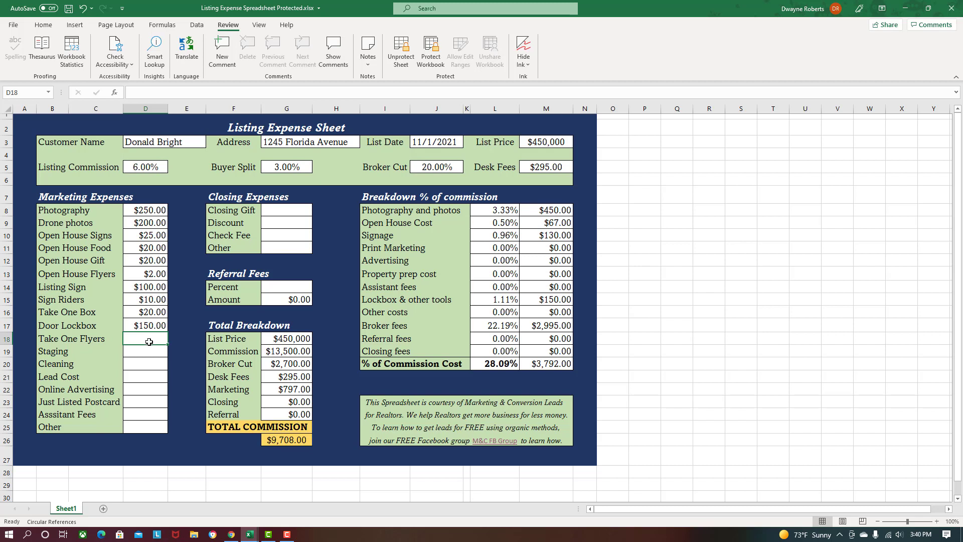
type("2")
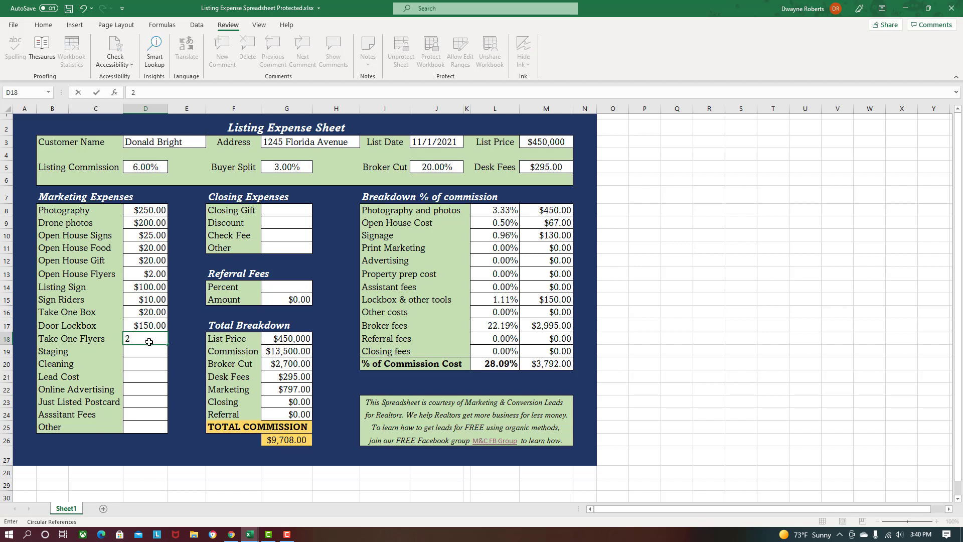
key("BackSpace")
type("40")
key("Return")
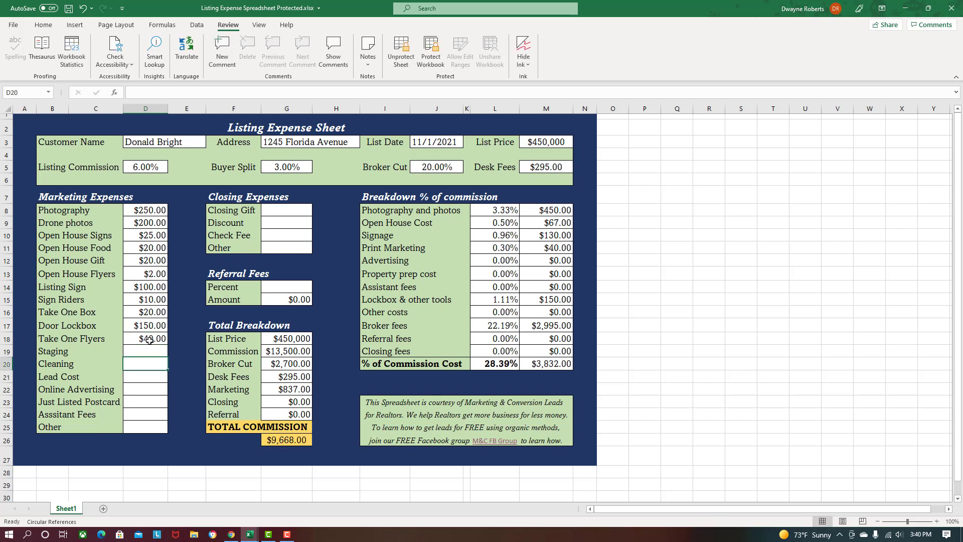
left_click(149, 340)
type("4")
key("Return")
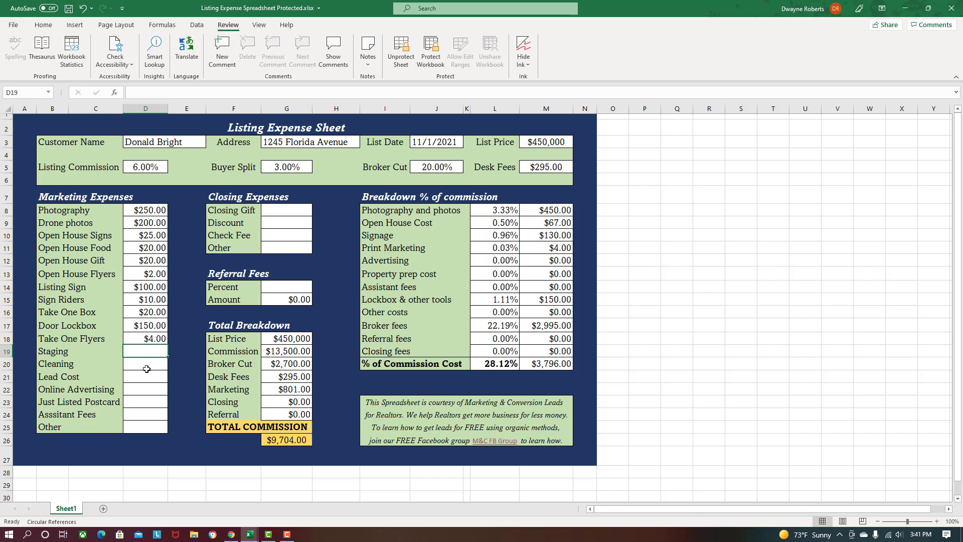
- Enter Staging $500 and Cleaning $100 under marketing expenses
type("500")
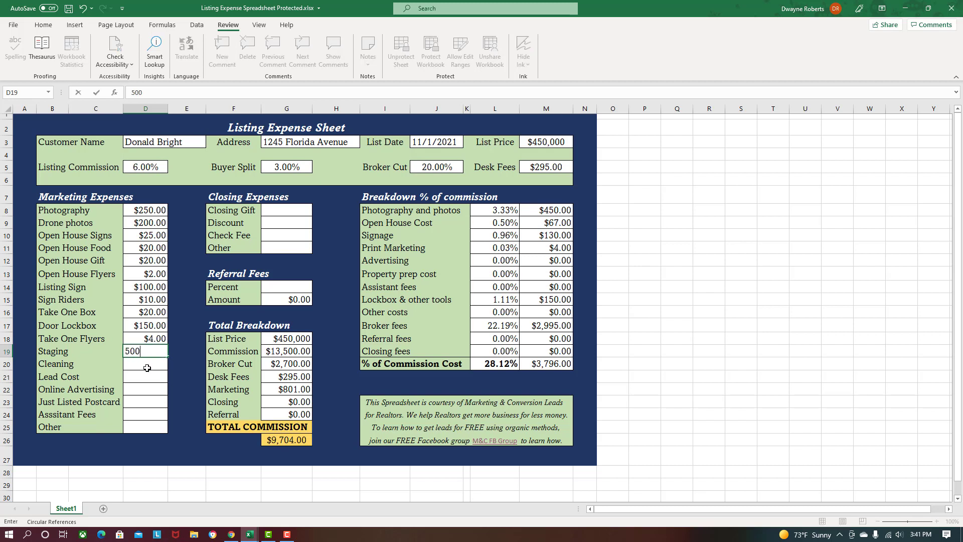
left_click(147, 367)
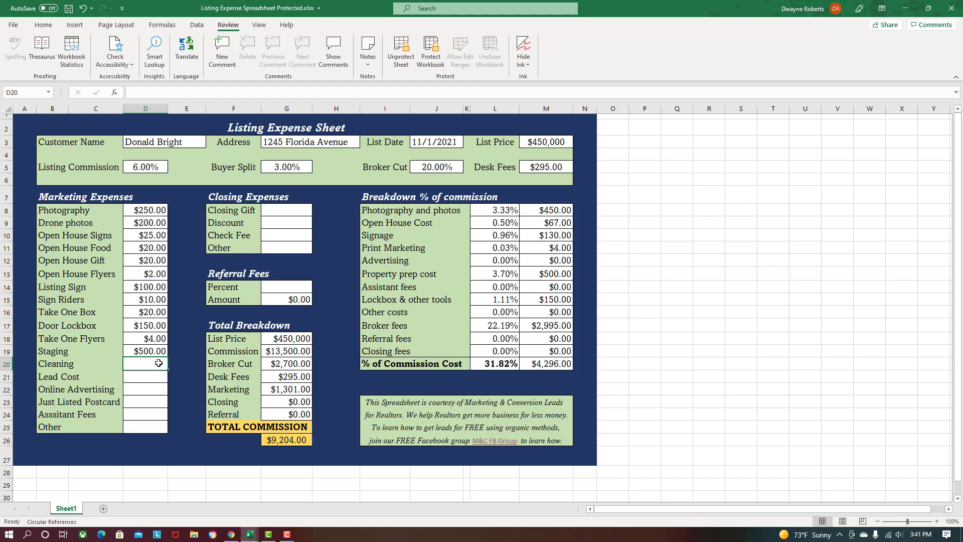
type("100")
key("Return")
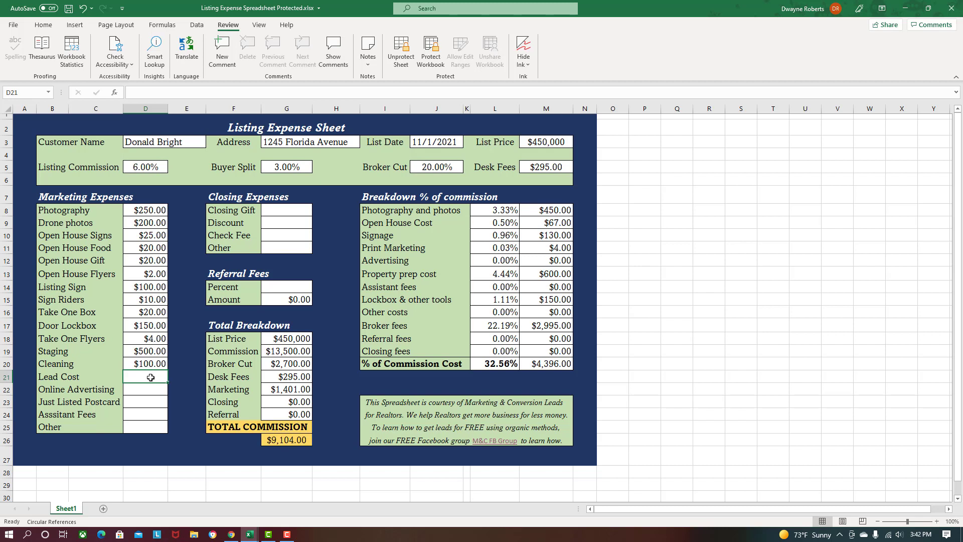
- Enter Lead Cost $180 and Online Advertising $0
type("180")
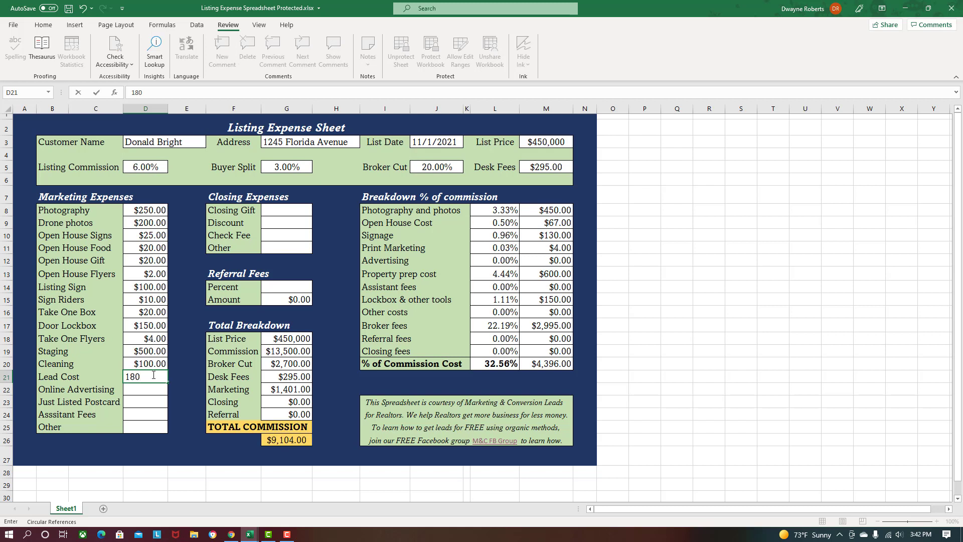
key("Return")
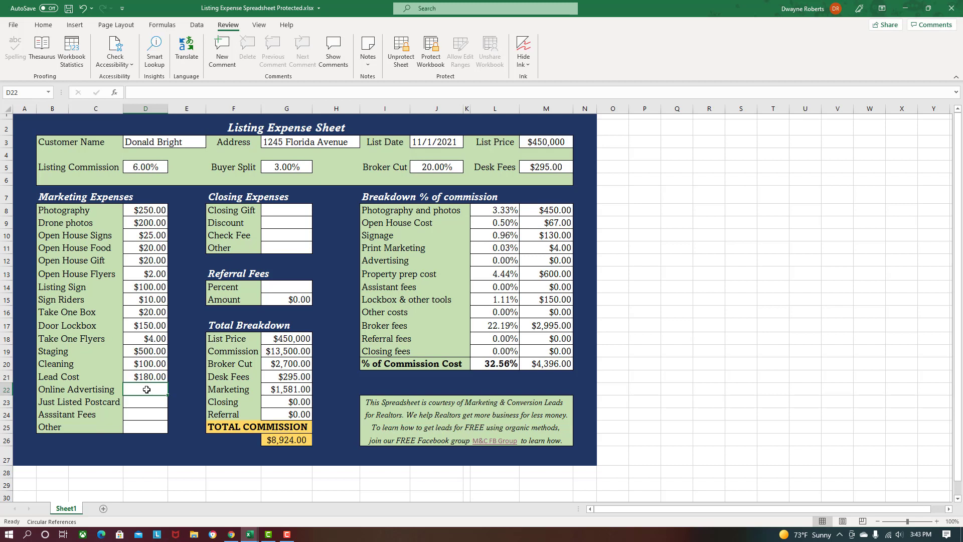
type("0")
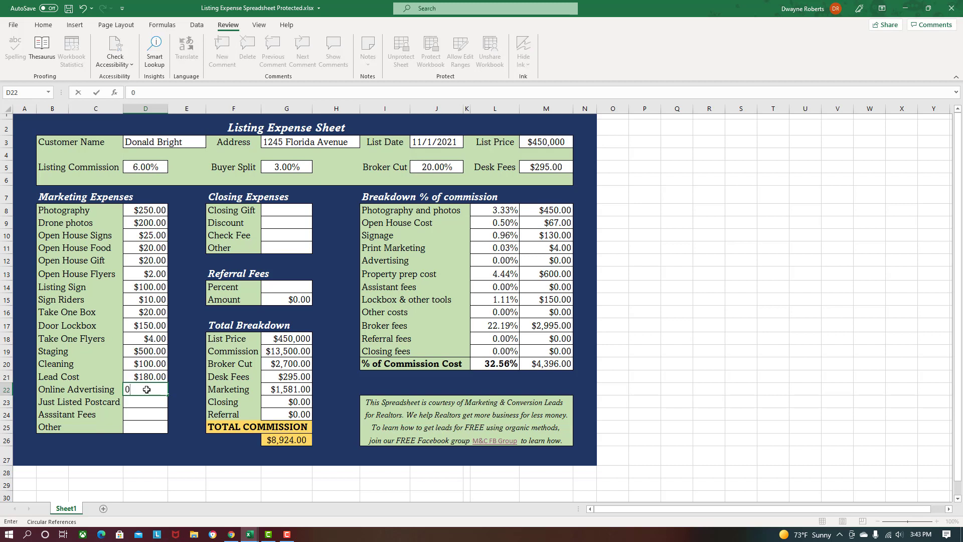
key("Return")
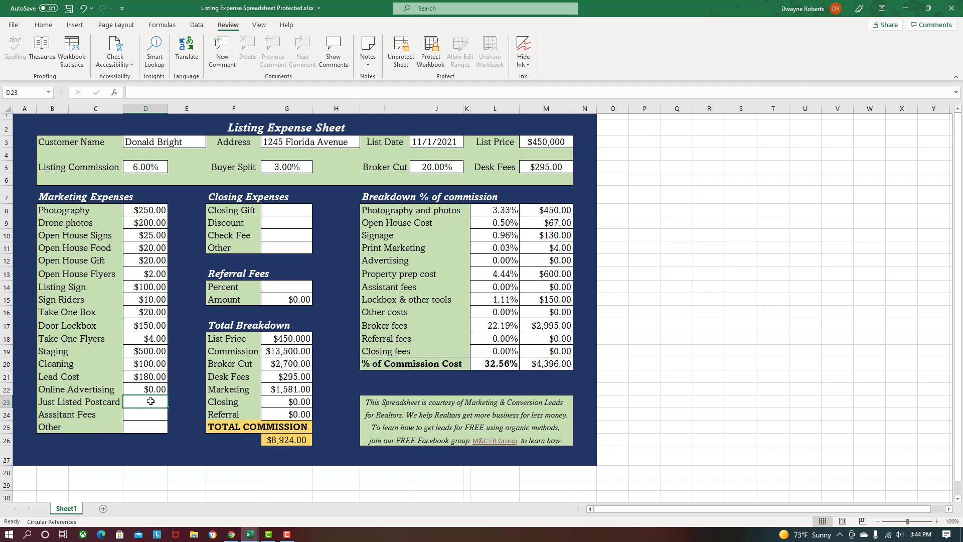
- Enter Just Listed Postcard $150, Assistant Fees $45 and Other $0
type("0")
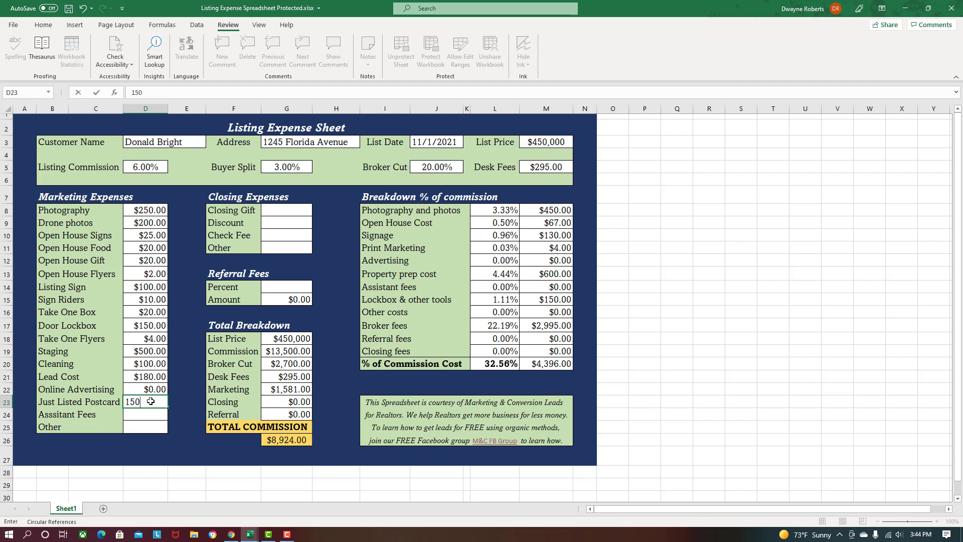
key("Return")
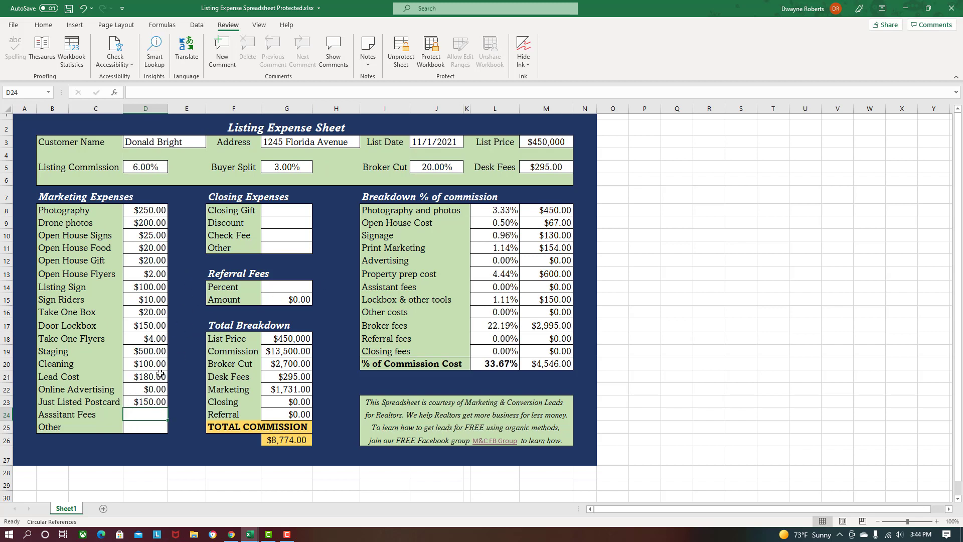
left_click(145, 403)
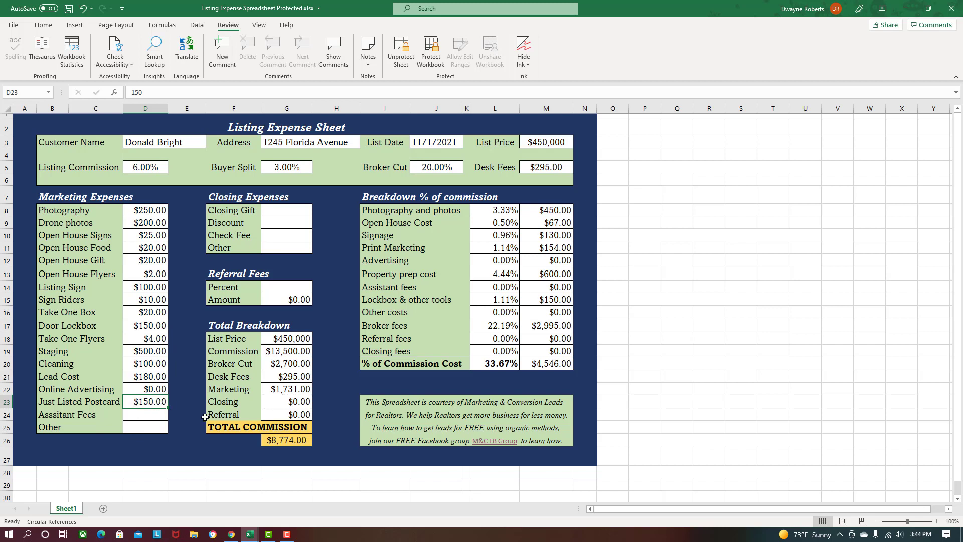
left_click(150, 414)
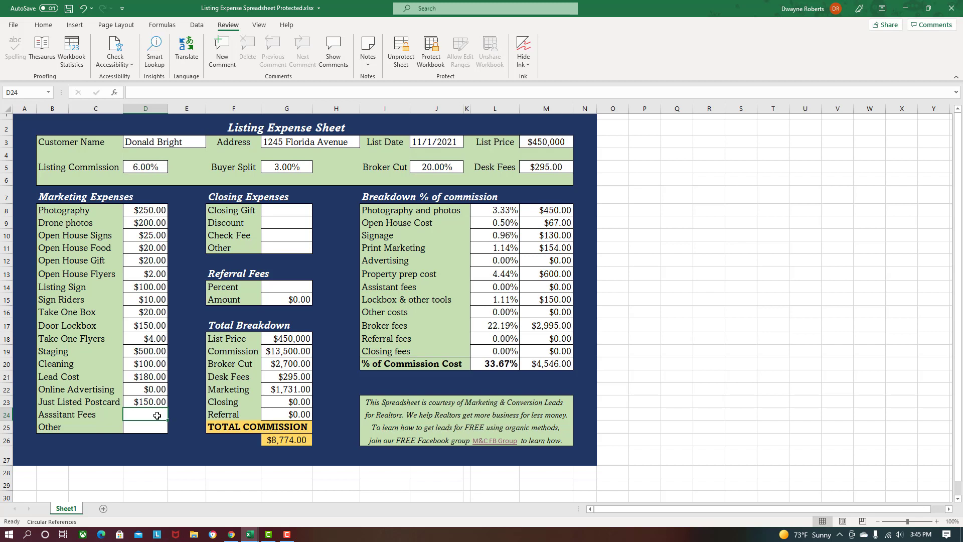
type("45")
key("Return")
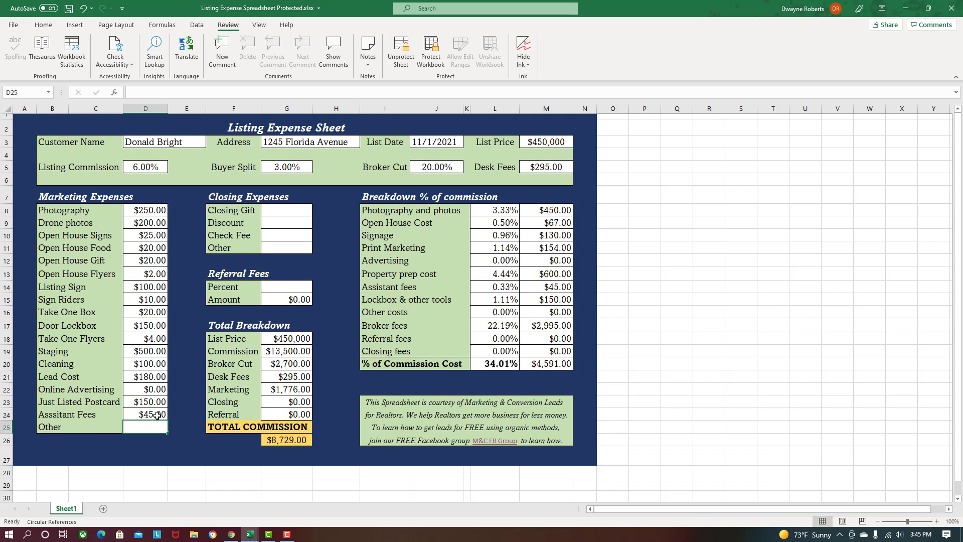
type("0")
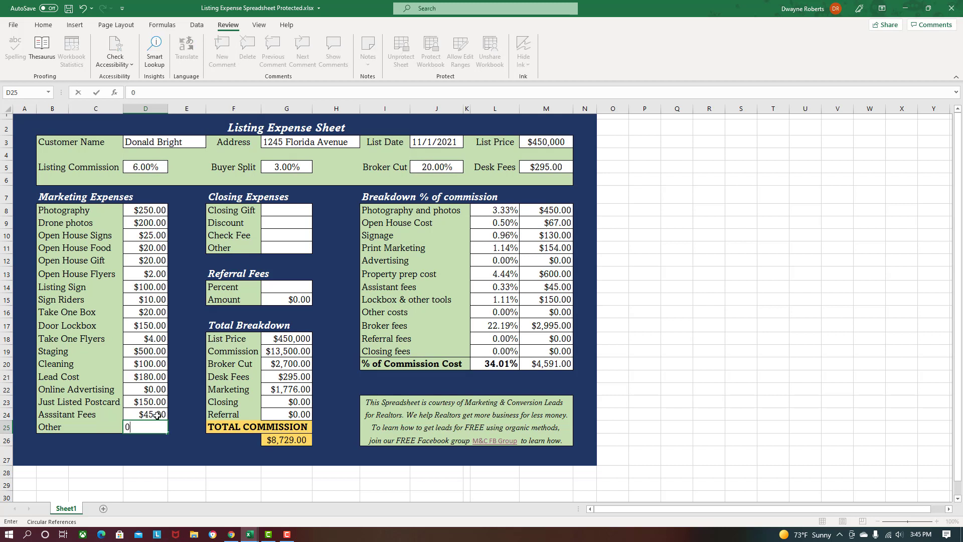
key("Return")
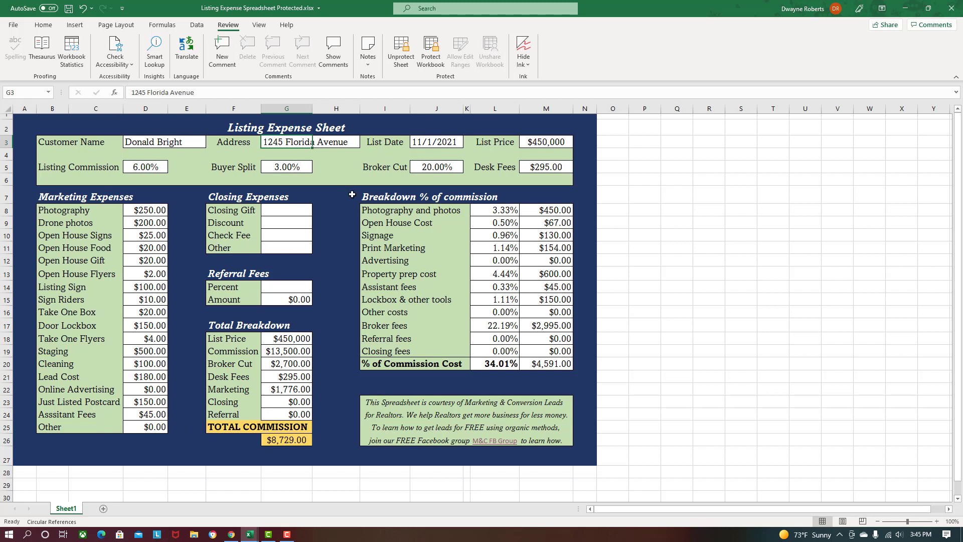
- Enter a $45 Closing Gift under Closing Expenses and check the list price value
left_click(300, 208)
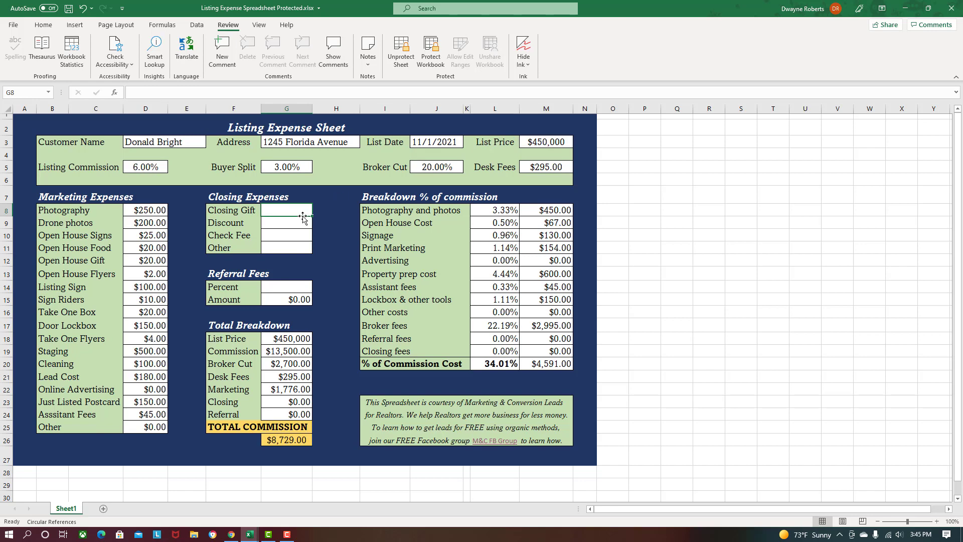
type("45")
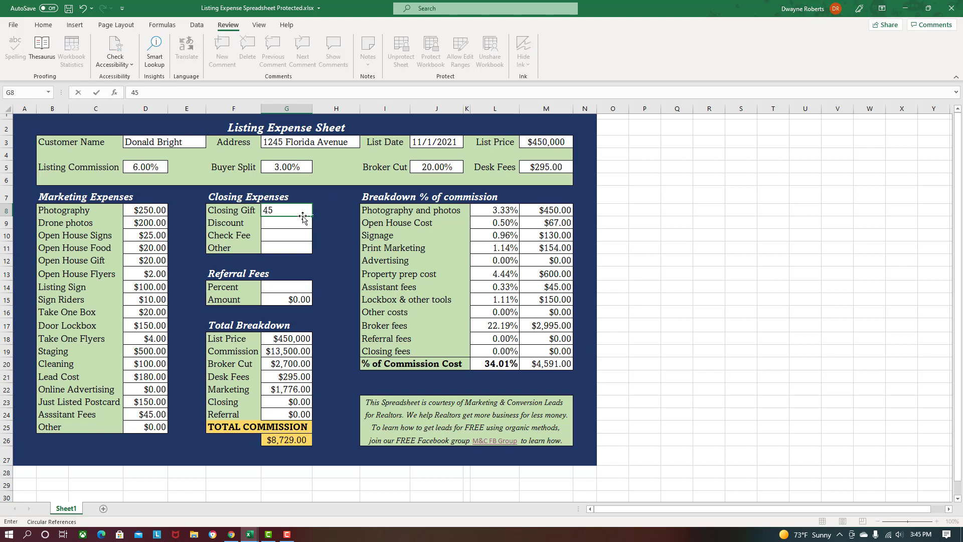
key("Return")
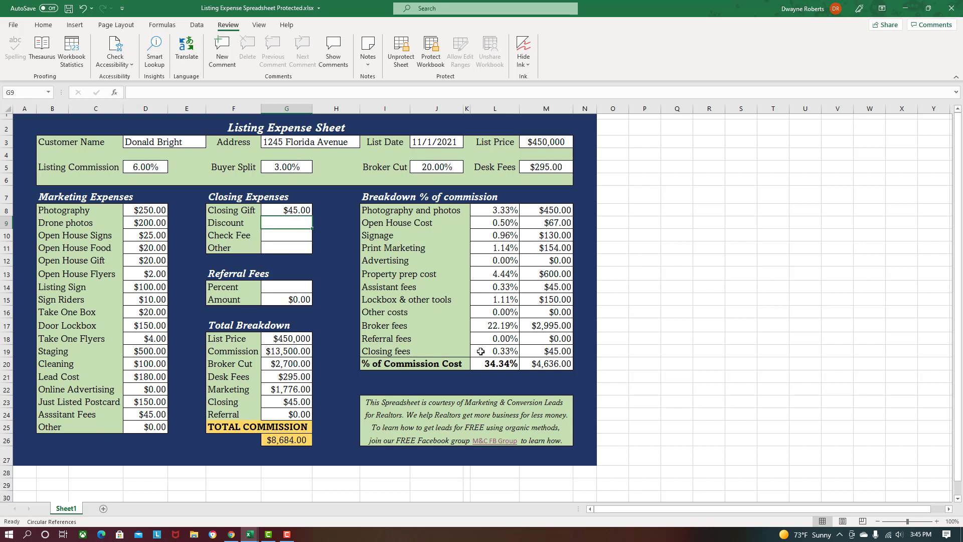
left_click(301, 211)
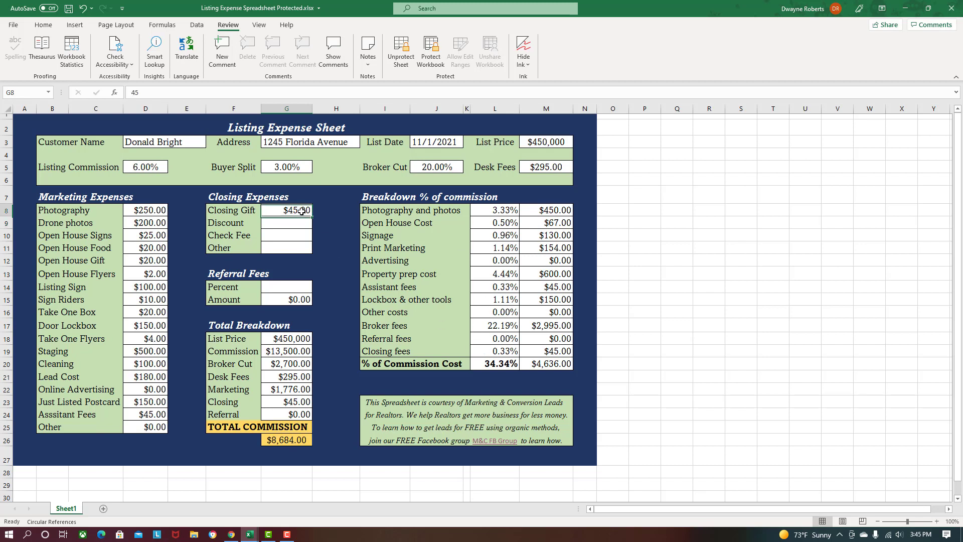
left_click(551, 144)
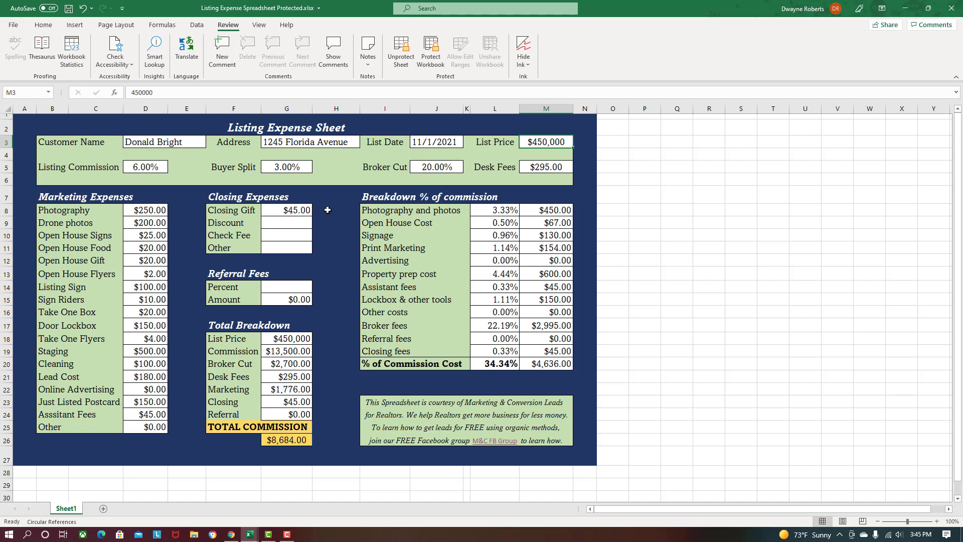
left_click(291, 223)
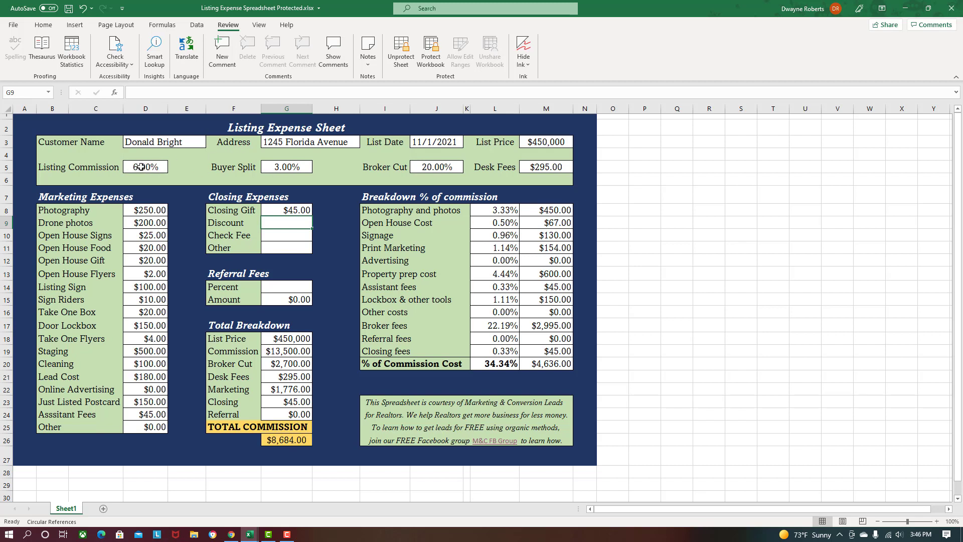
left_click(141, 167)
type("5")
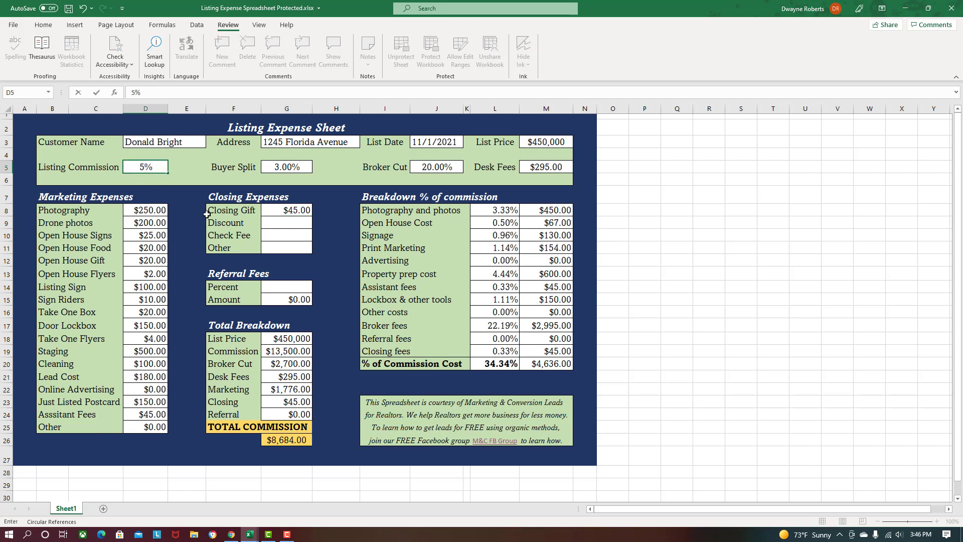
left_click(282, 223)
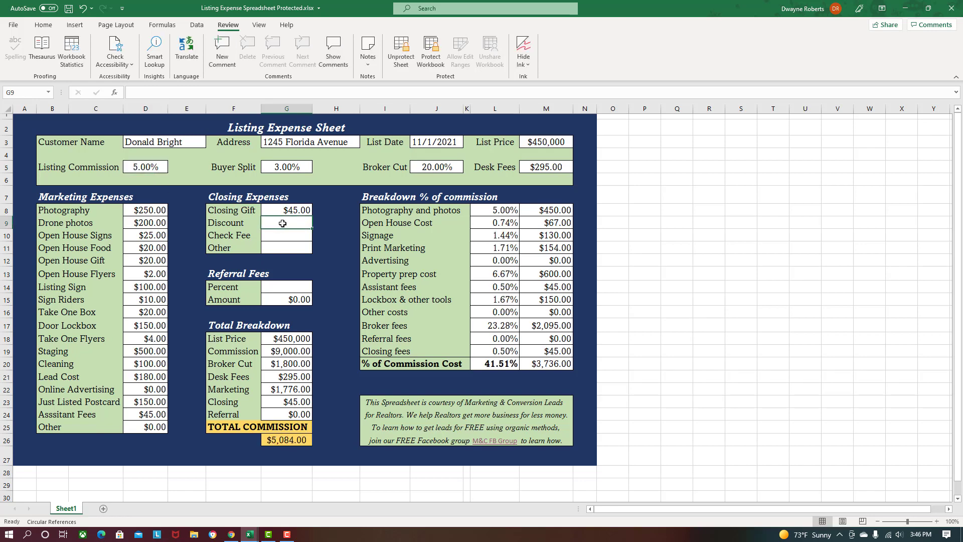
left_click(155, 166)
type("6")
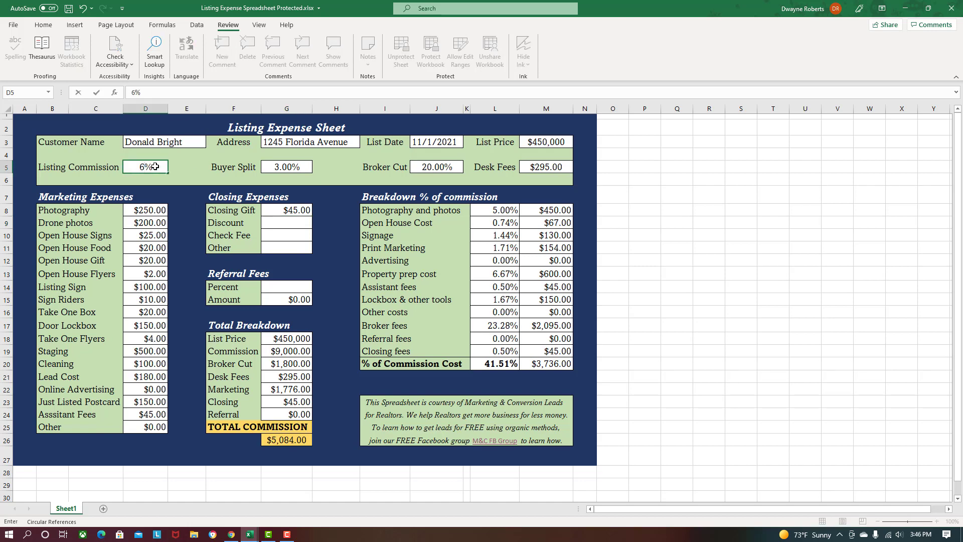
key("Return")
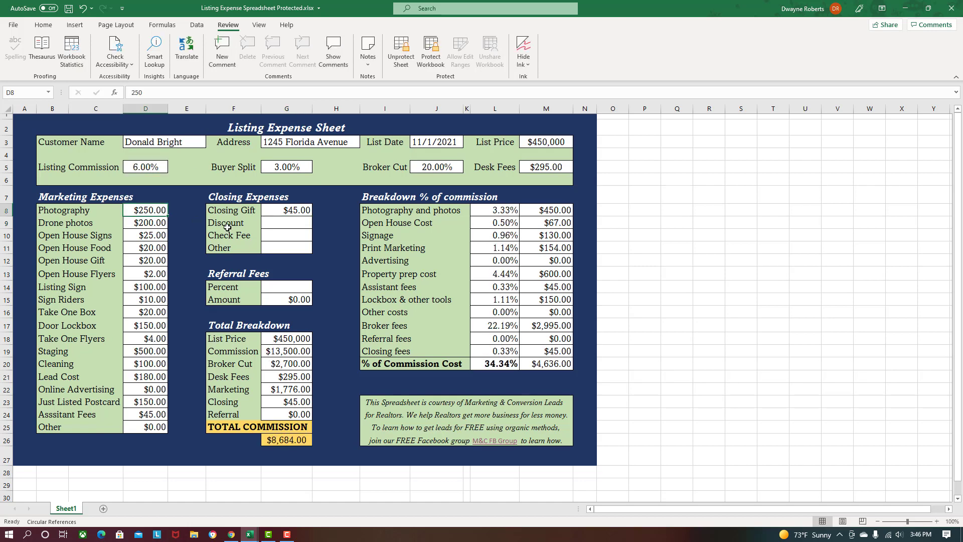
left_click(301, 222)
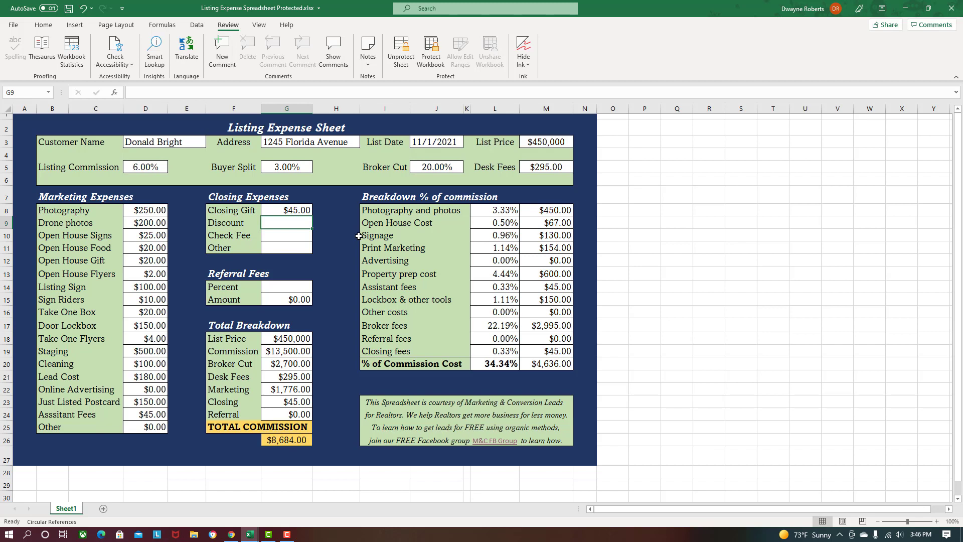
- Enter 500 as the Discount and 0 in the next closing expense cell
type("500")
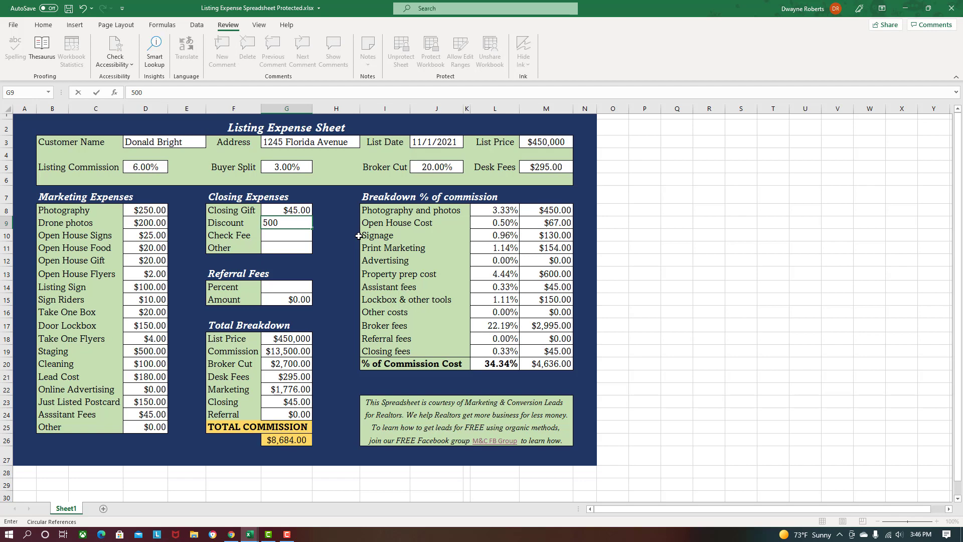
key("Return")
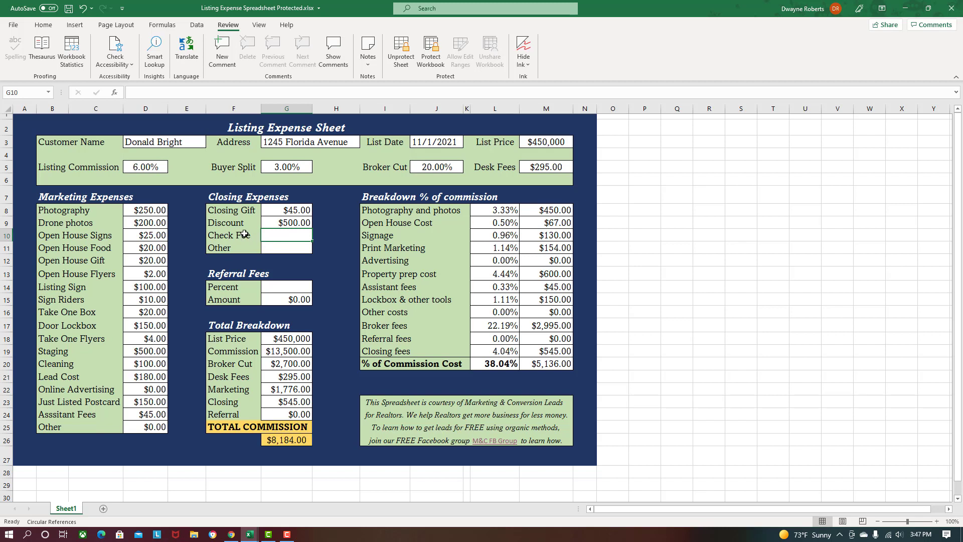
type("0")
key("Return")
- Set the Check Fee and Other closing expenses to 0, then review the Discount (G9) and Closing Gift (G8)
left_click(289, 235)
type("0")
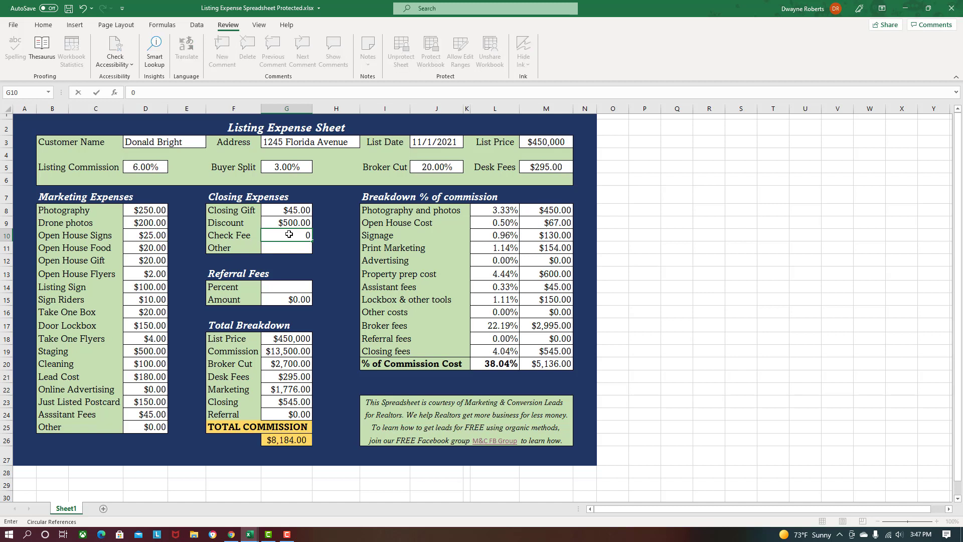
key("Return")
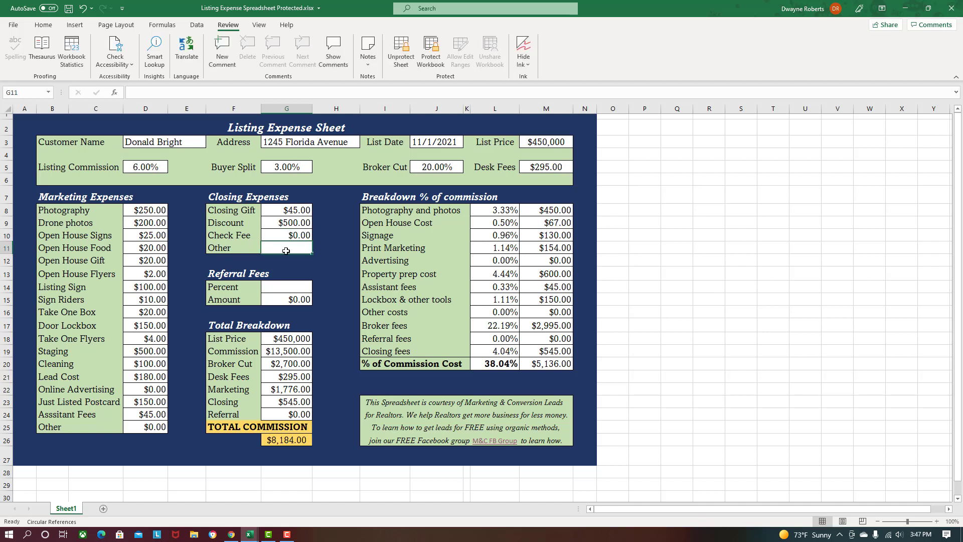
type("0")
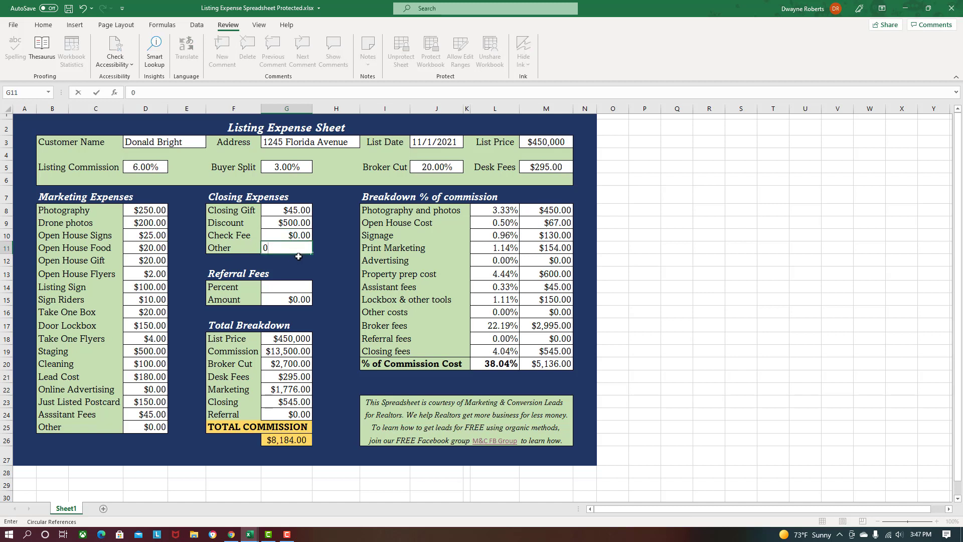
key("Return")
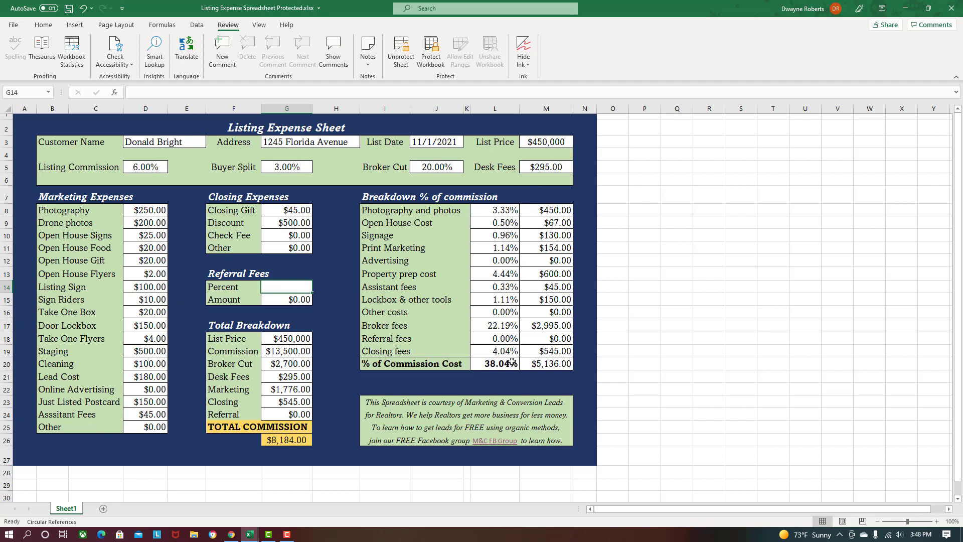
left_click(271, 223)
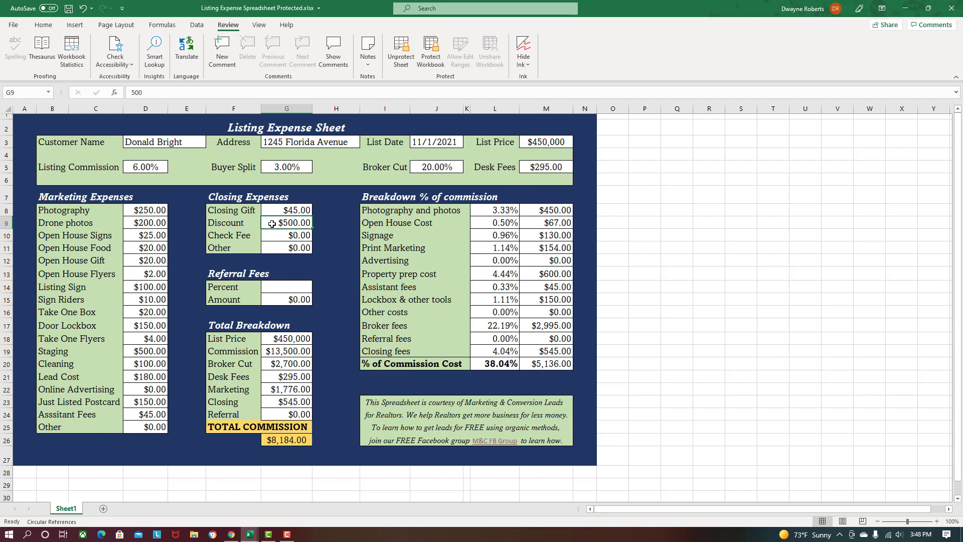
left_click(276, 208)
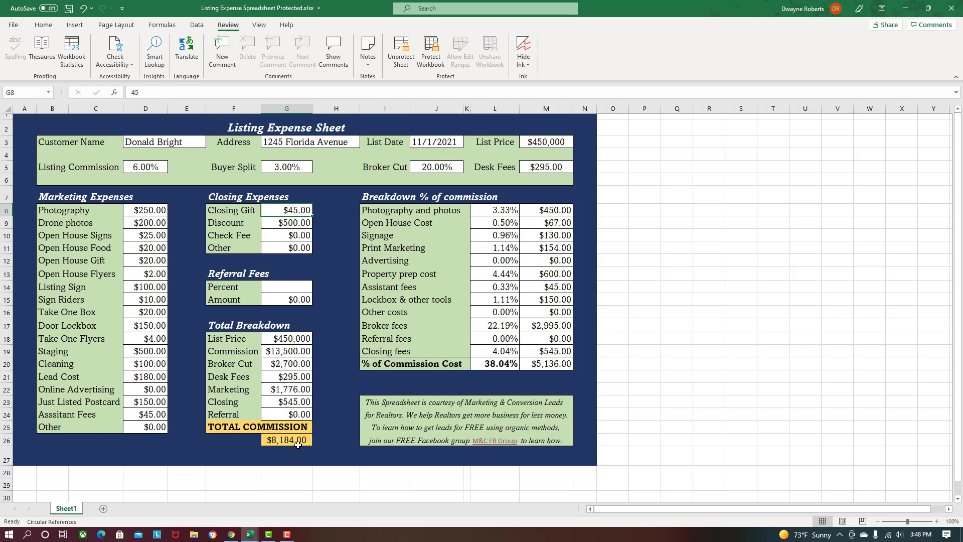
- Launch Calculator from the Start menu and move it to the screen centre
left_click(9, 534)
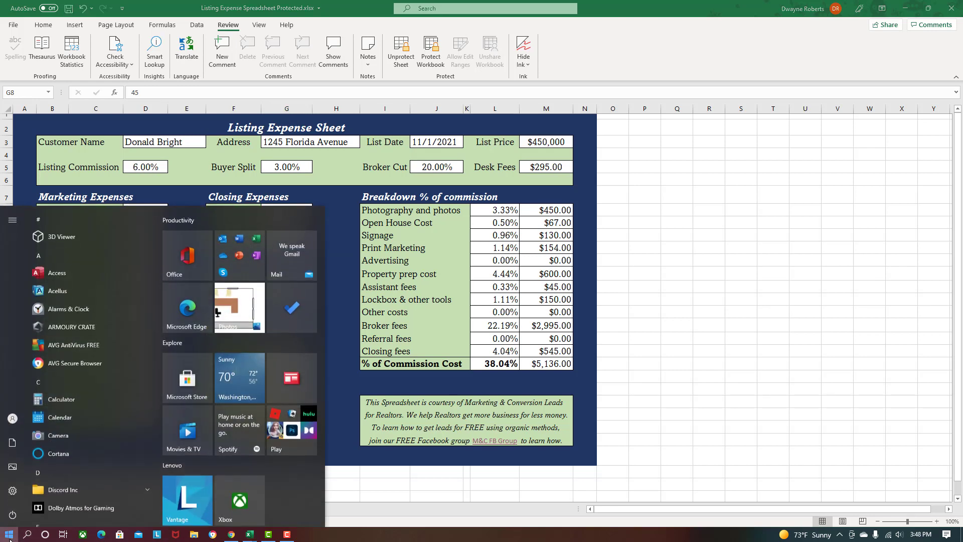
left_click(66, 404)
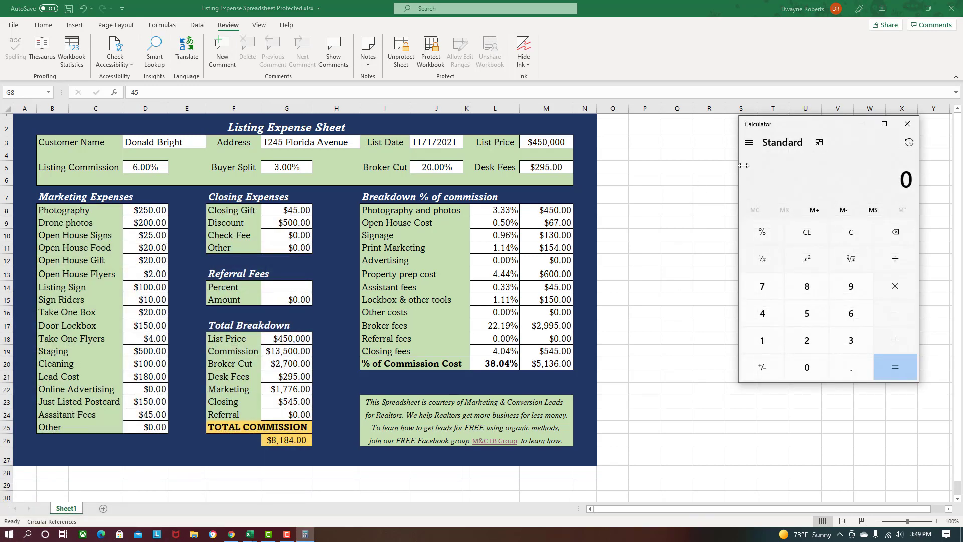
left_click_drag(815, 125, 420, 127)
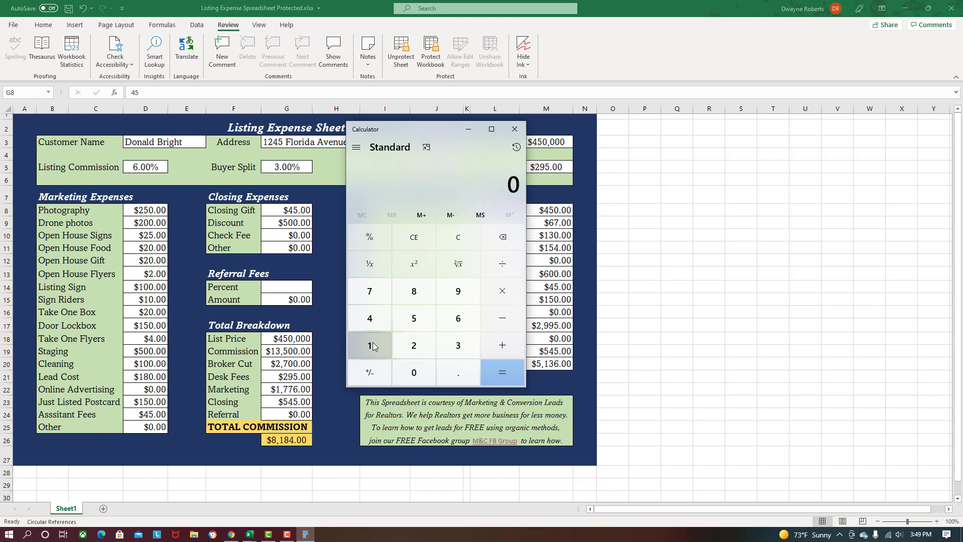
- Compute 13,500 − 2,700 − 295 − 8,184, giving 2,321
type("13500")
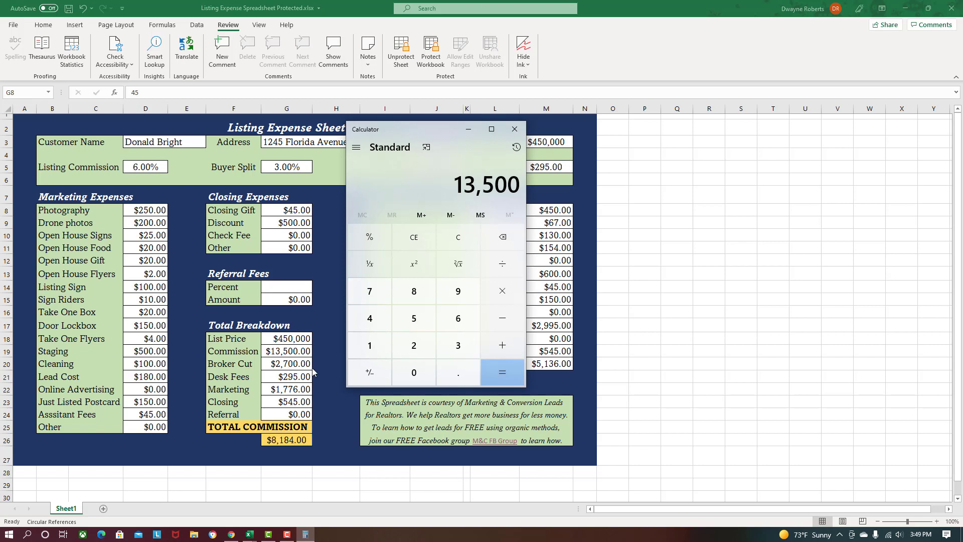
type("-2700")
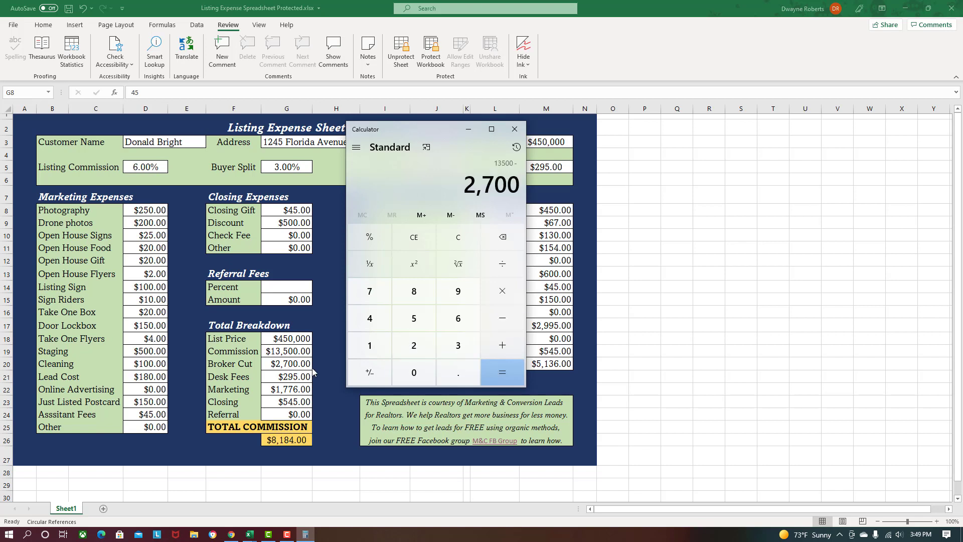
key("Return")
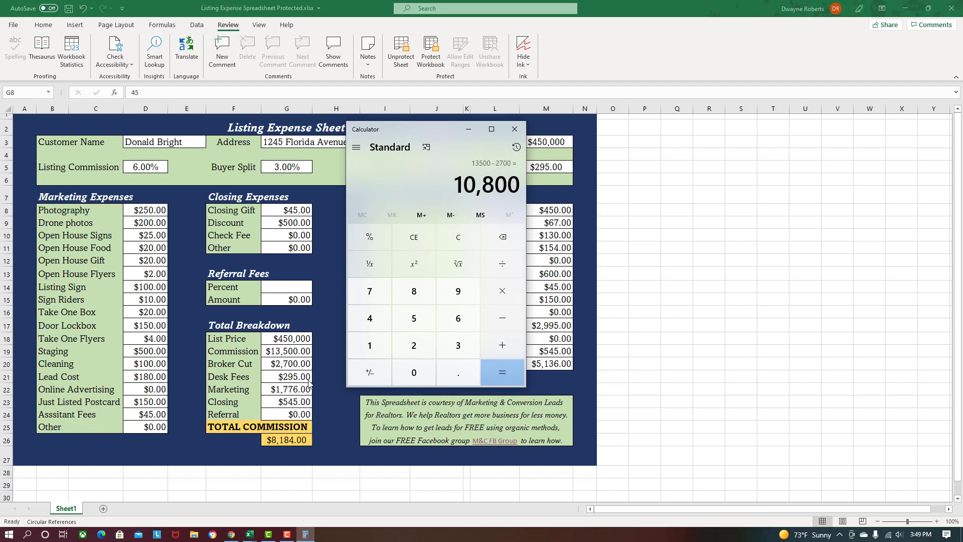
type("-295")
key("Return")
key("minus")
key("8")
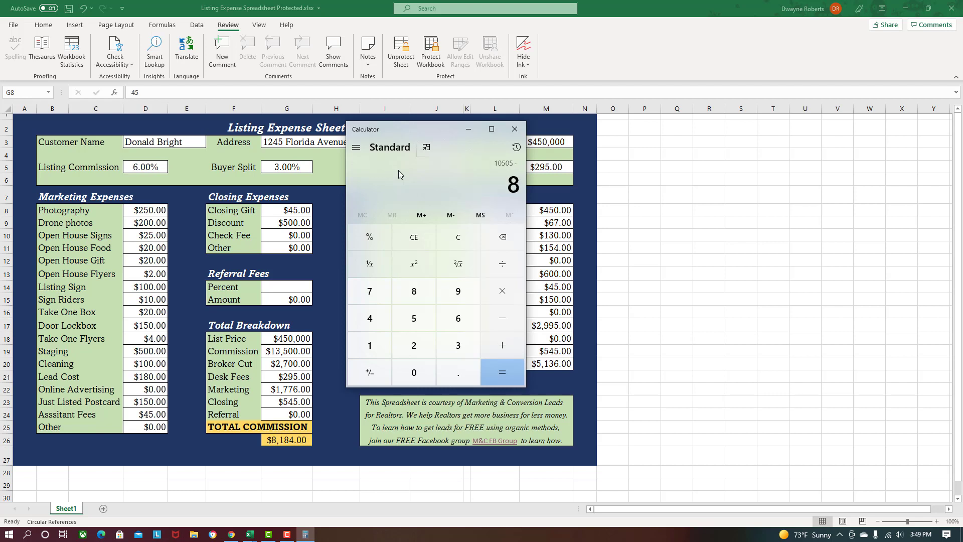
key("1")
key("8")
key("4")
key("Return")
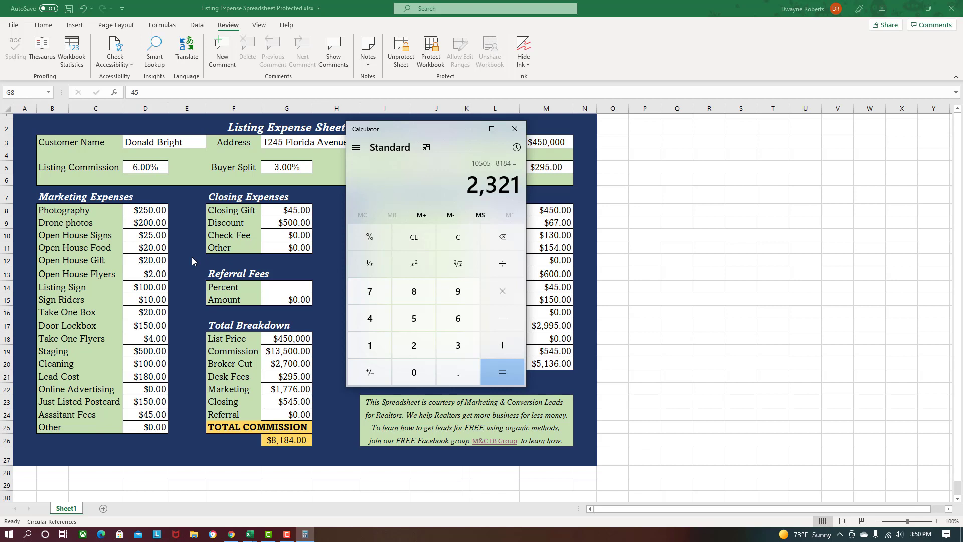
- Subtract 1,776 from 2,321 to get 545, then clear and minimize Calculator
type("-177")
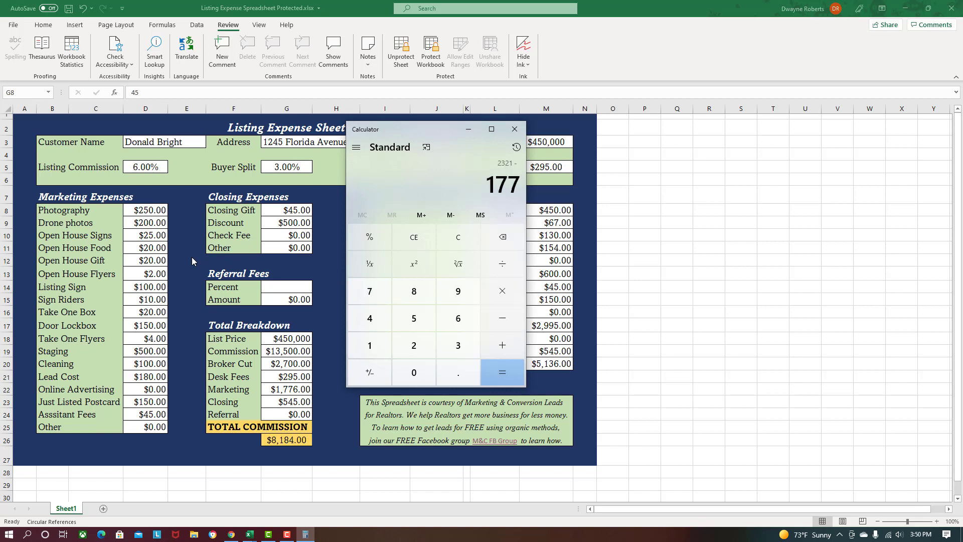
type("5")
key("BackSpace")
type("6")
key("Return")
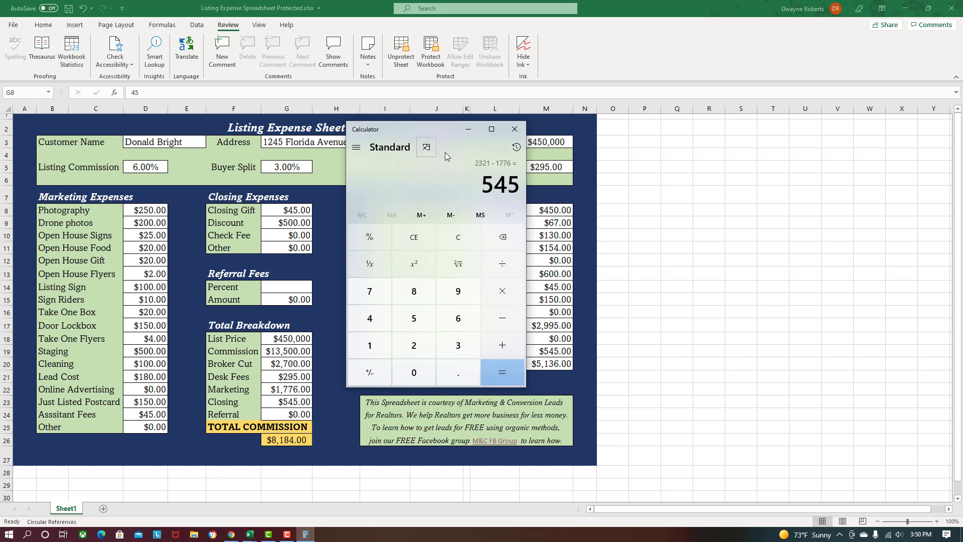
left_click(449, 237)
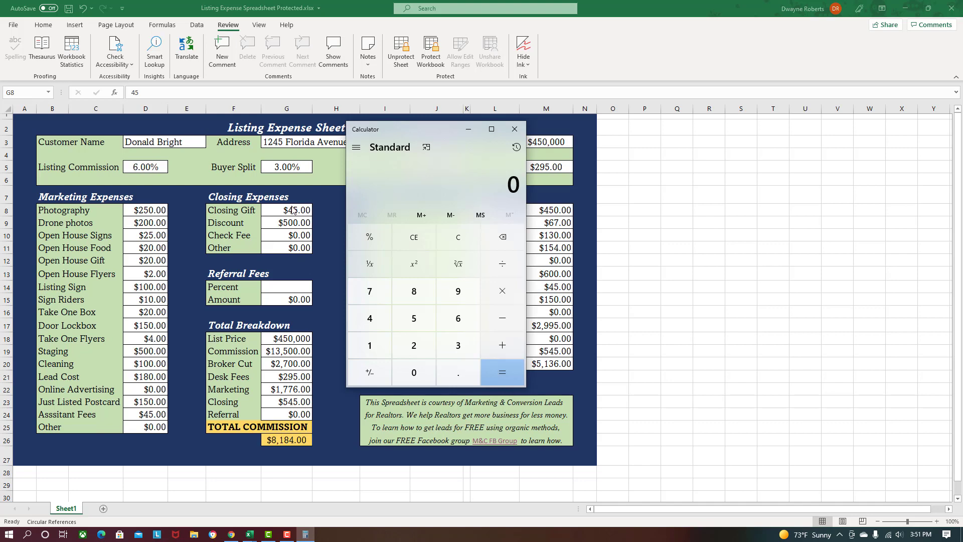
left_click(467, 132)
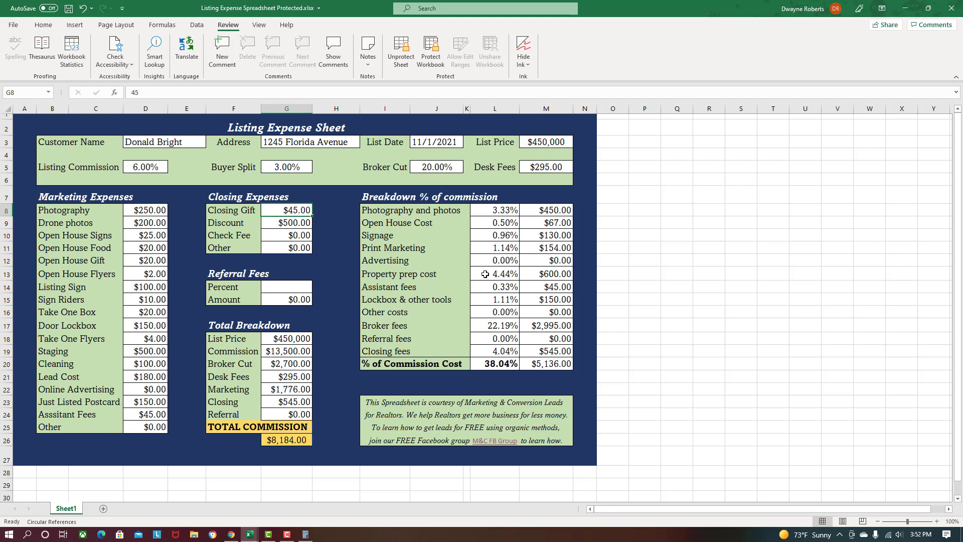
- Set the Staging (D19) and Cleaning (D20) costs to $0
left_click(145, 350)
type("0")
key("Return")
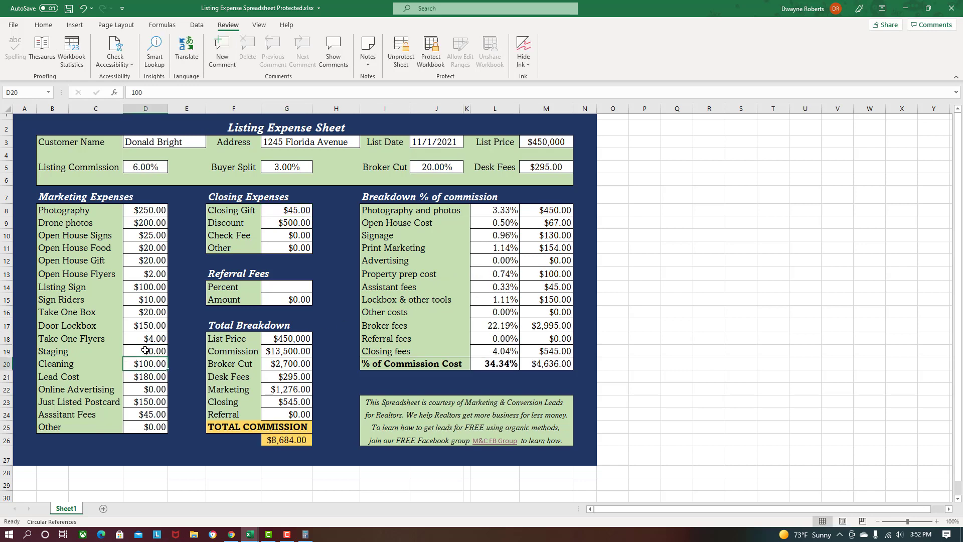
type("0")
key("Return")
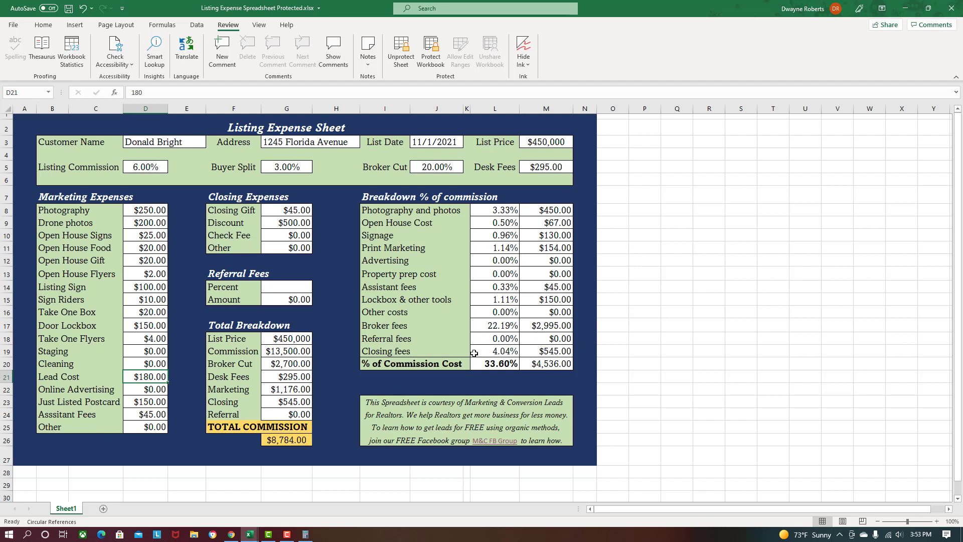
- Set the Discount in G9 to 0
left_click(296, 224)
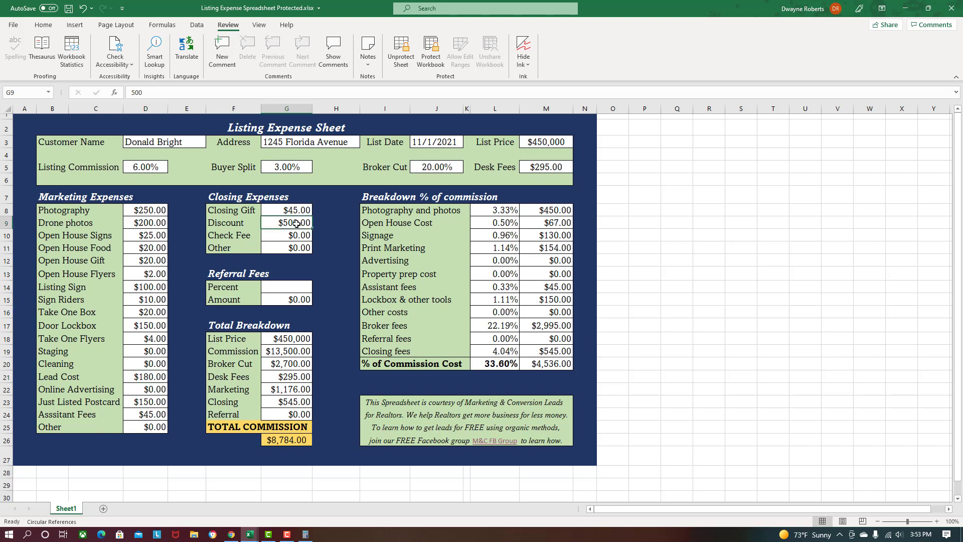
type("0")
key("Return")
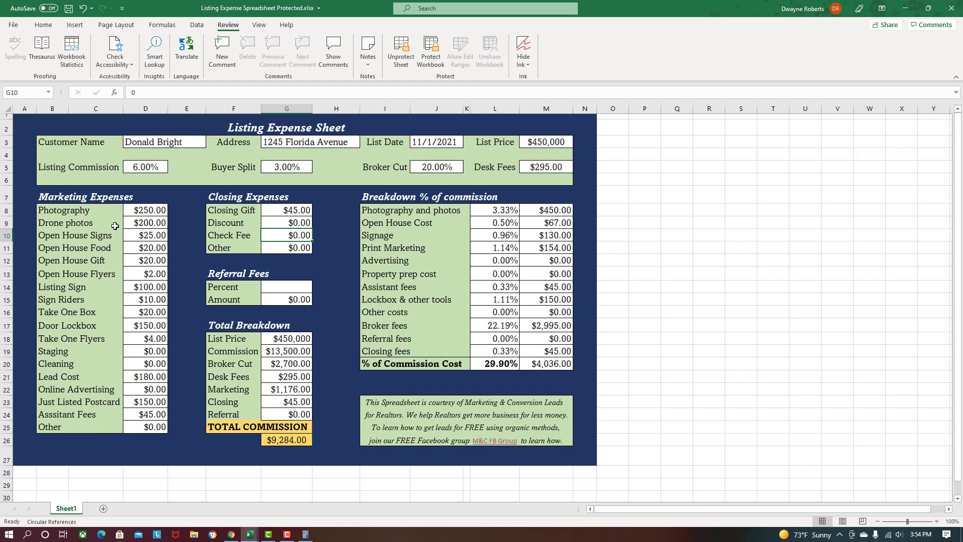
- Change the Photography cost in D8 to 250
left_click(151, 210)
type("200")
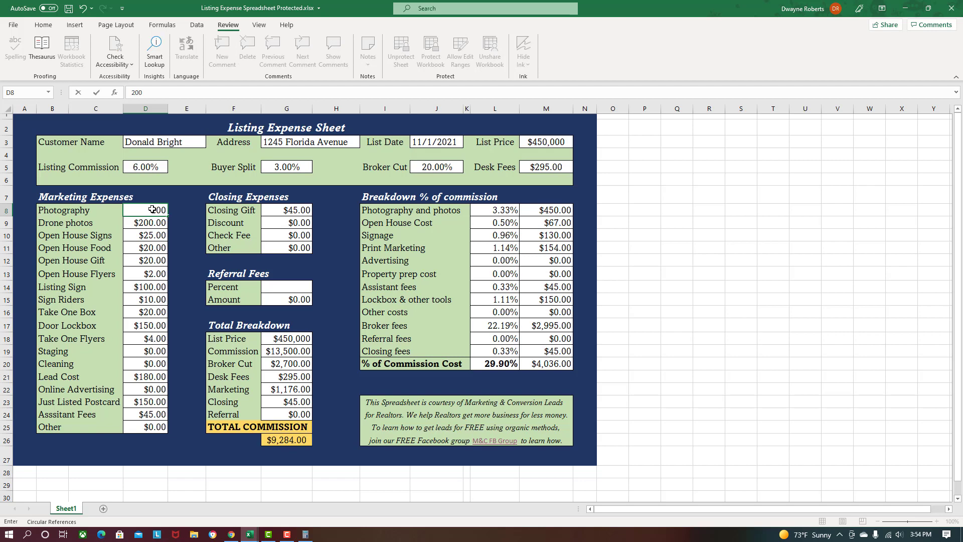
key("Return")
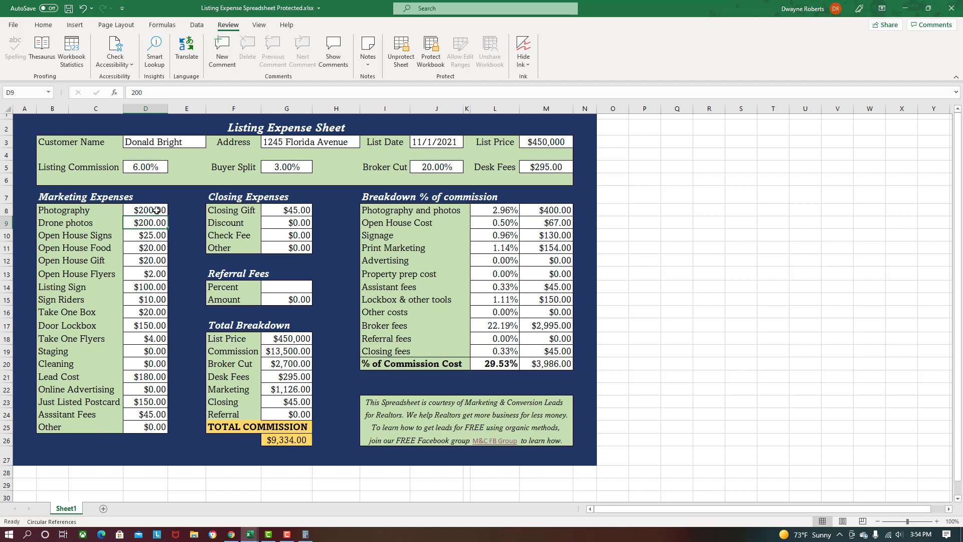
left_click(153, 209)
type("250")
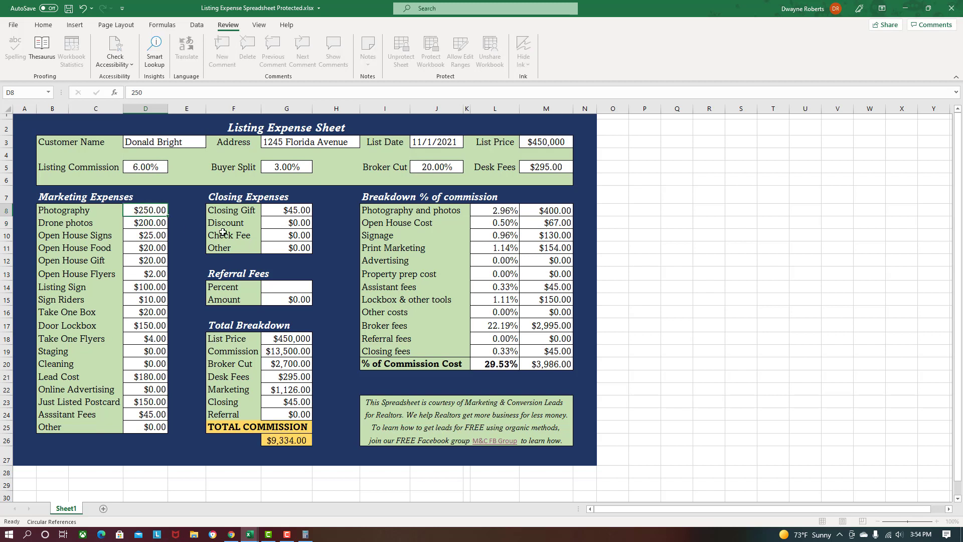
key("Return")
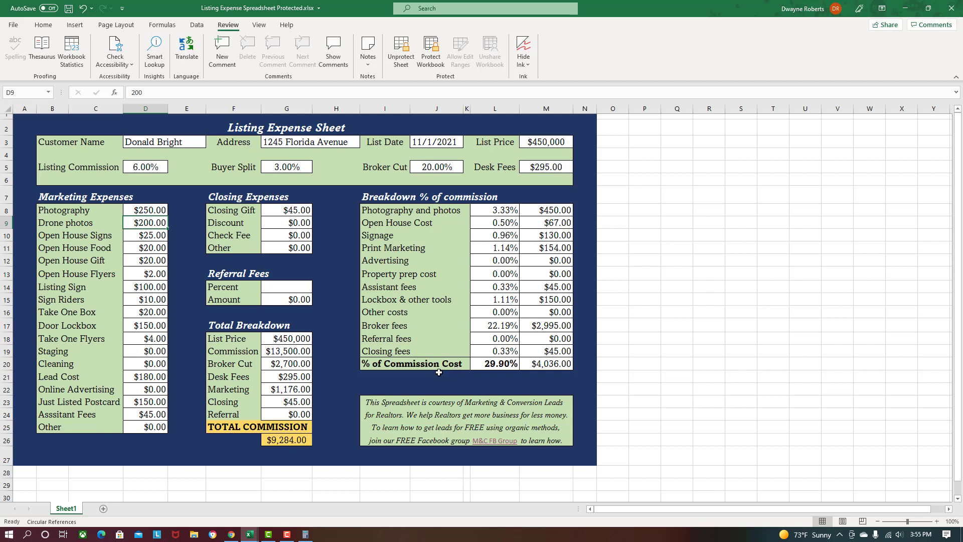
left_click(146, 377)
type("0")
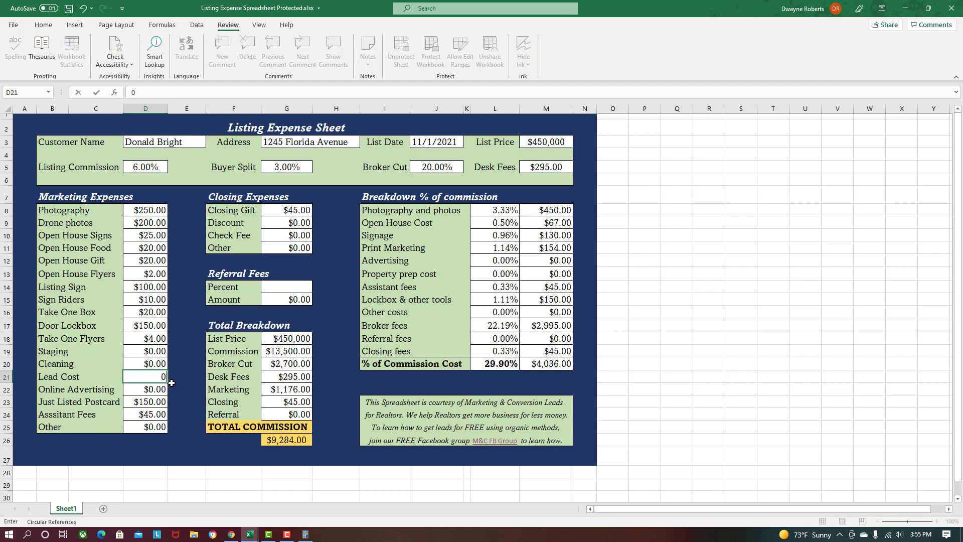
key("Return")
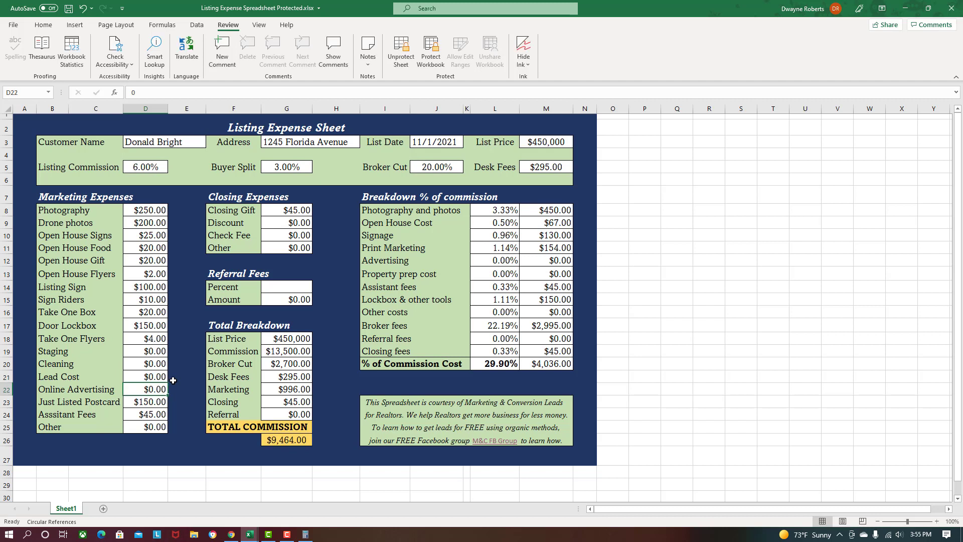
left_click(306, 289)
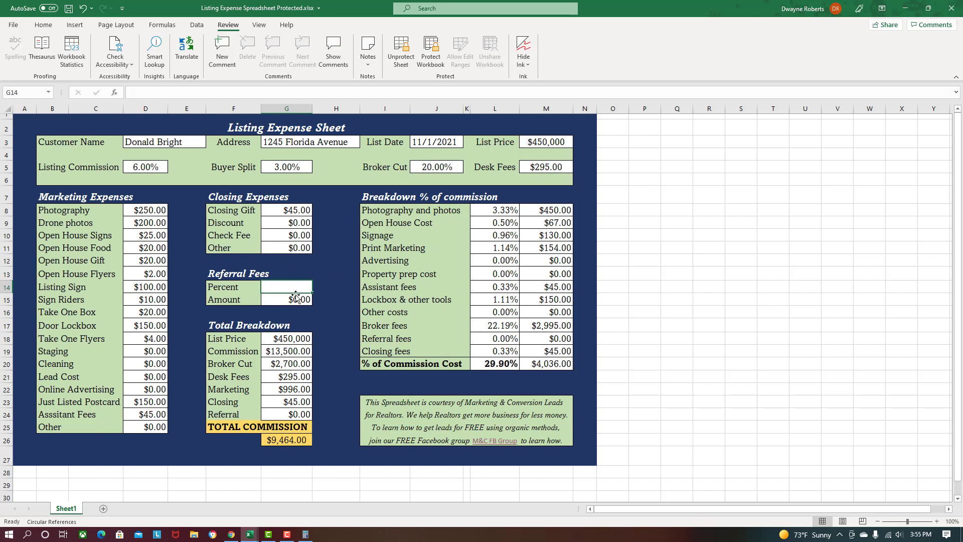
- Enter 30 as the Referral Percent in G14
type("30")
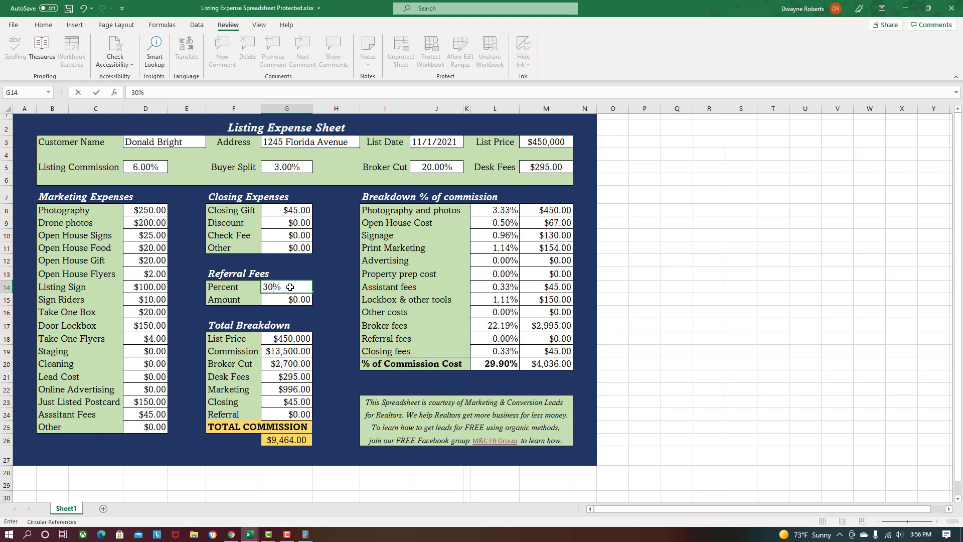
key("Return")
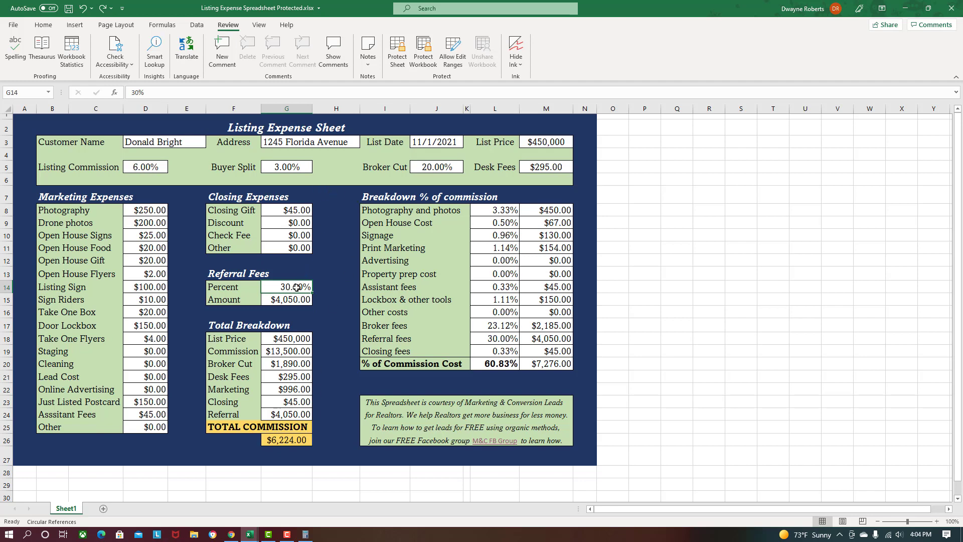
- Reset the Referral Percent in G14 to 0
type("0")
key("Return")
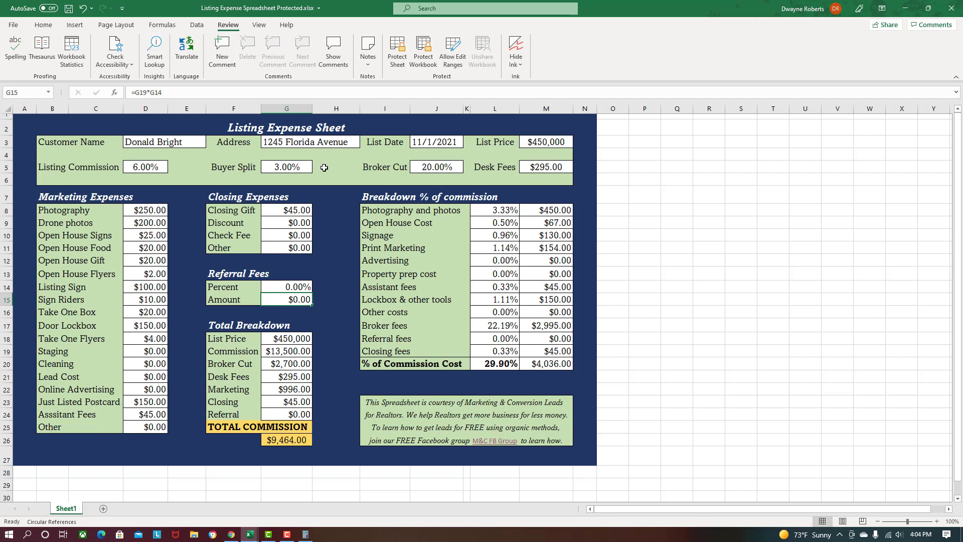
left_click(163, 169)
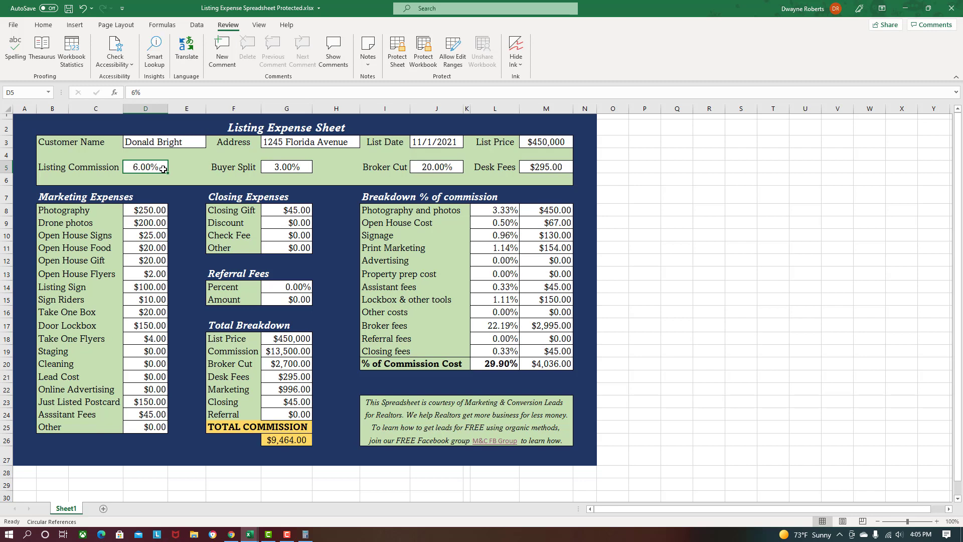
type("5")
key("Return")
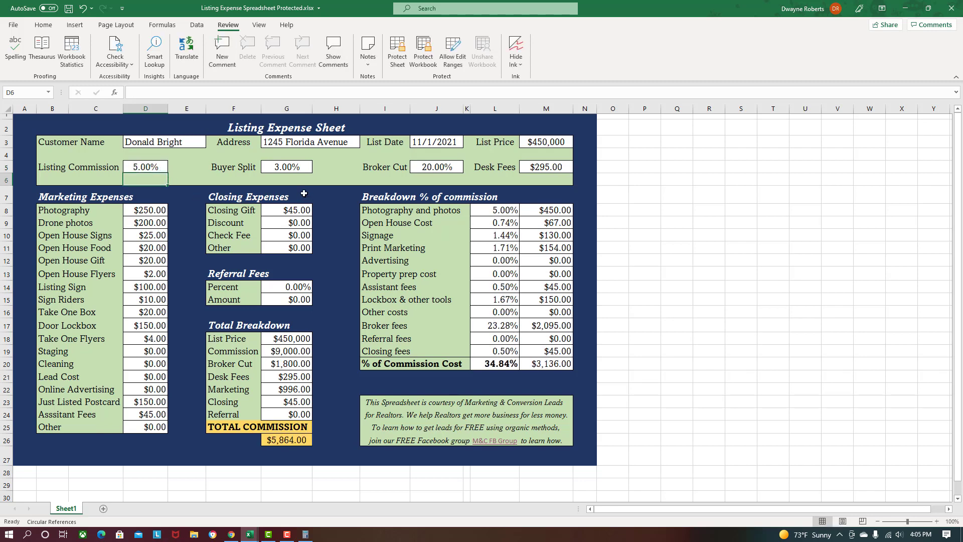
left_click(290, 168)
type("2.5")
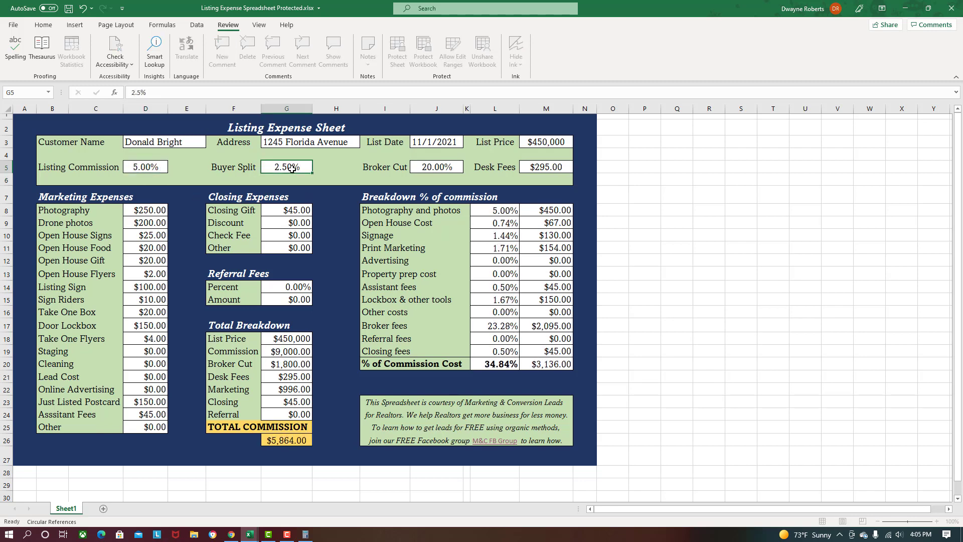
key("Return")
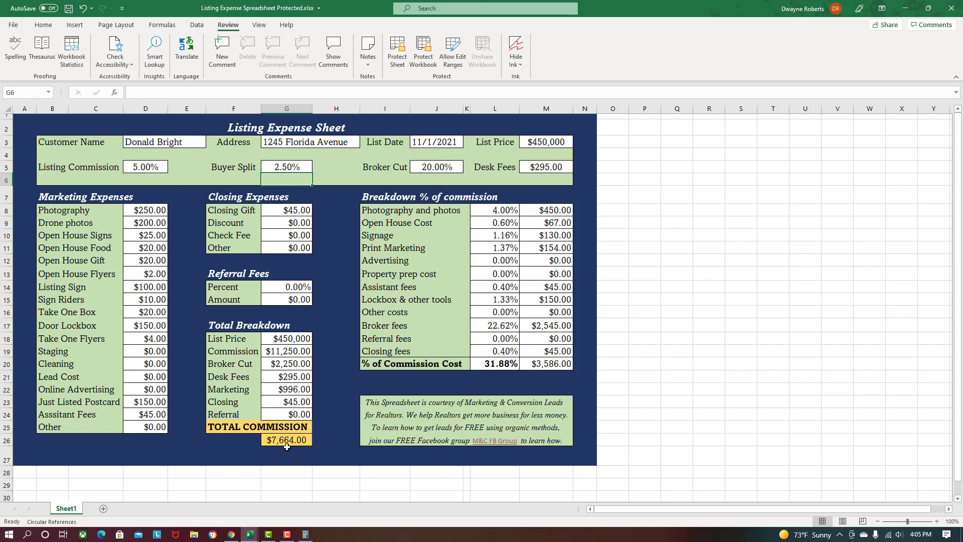
left_click(148, 170)
type("6")
key("Tab")
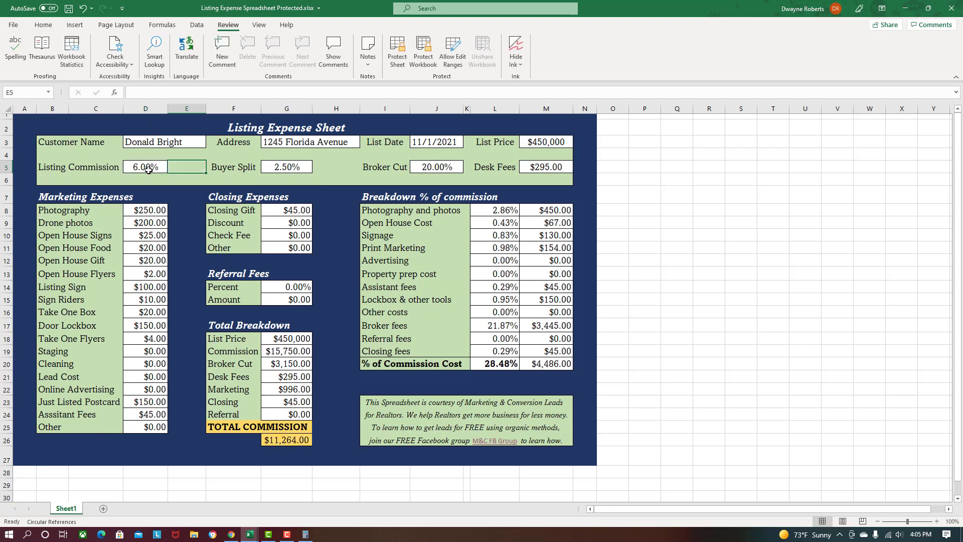
key("Tab")
key("Up")
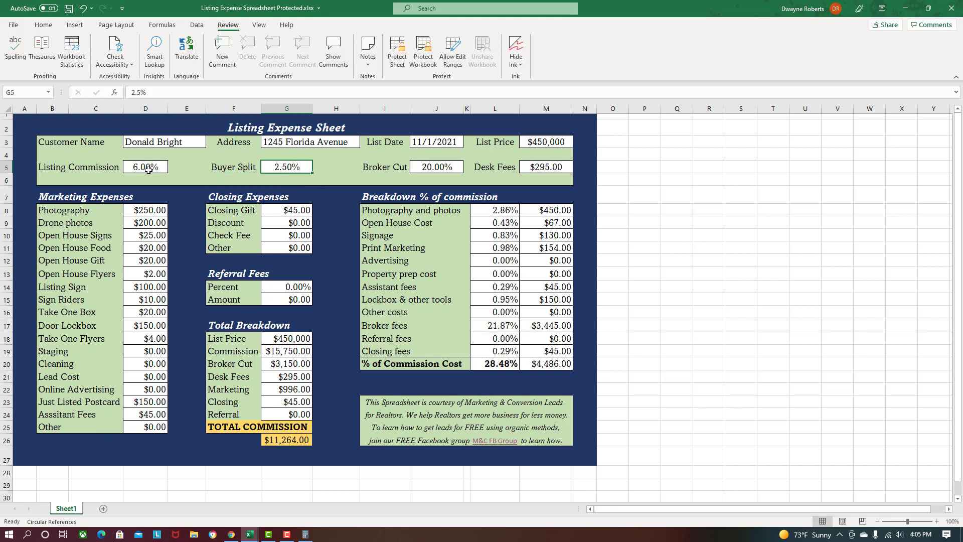
type("3")
key("Return")
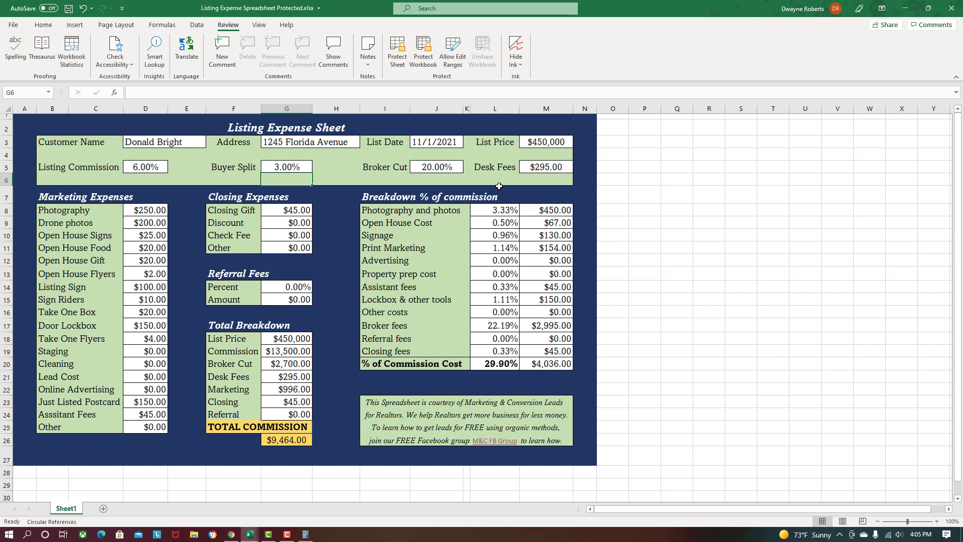
left_click(439, 168)
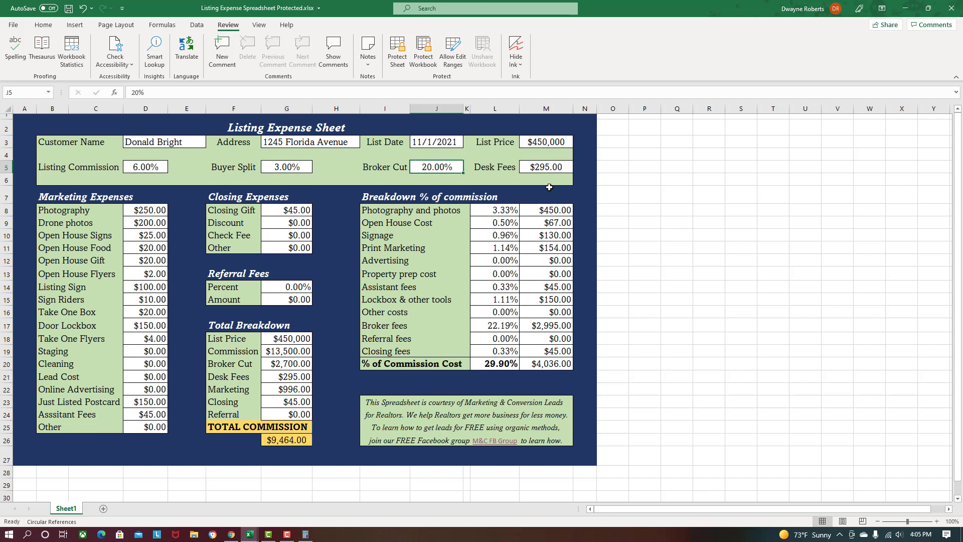
type("0")
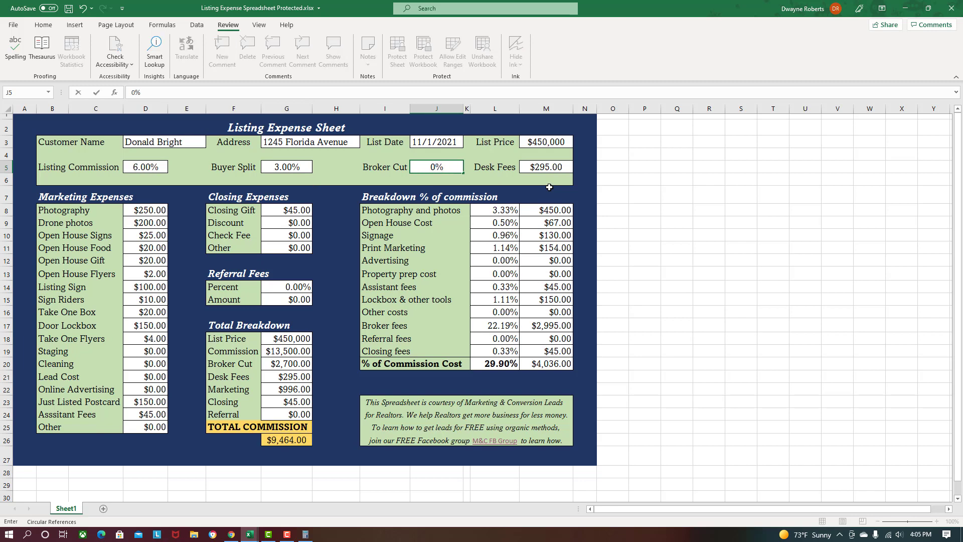
key("Return")
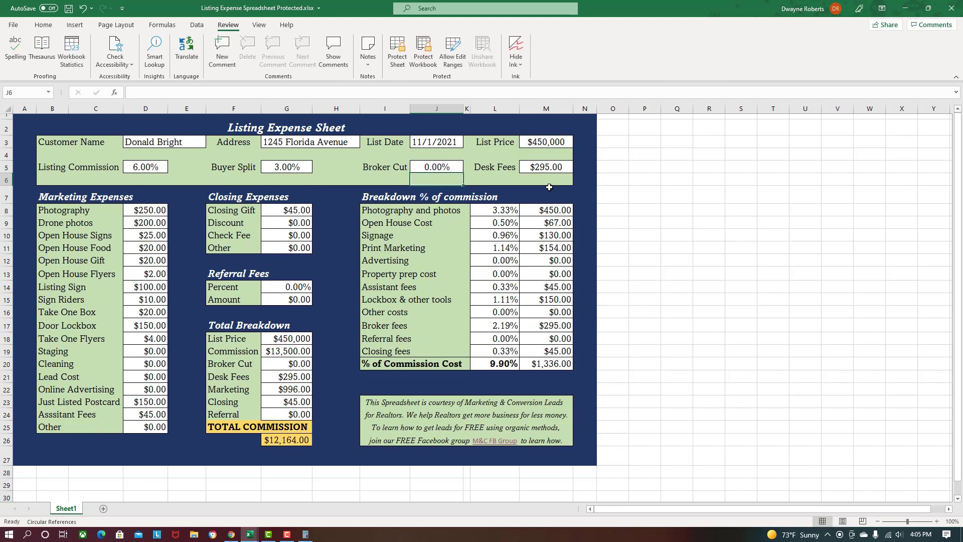
left_click(389, 179)
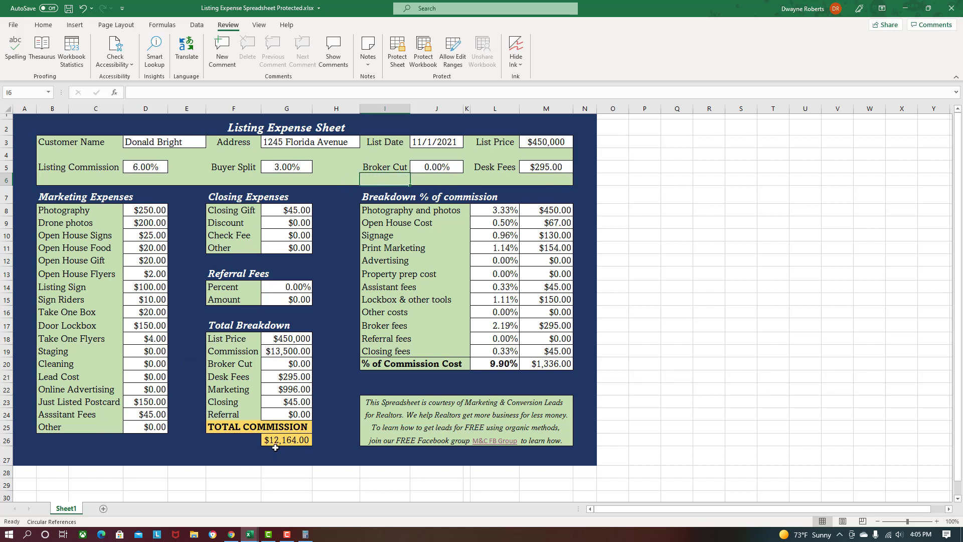
left_click(456, 169)
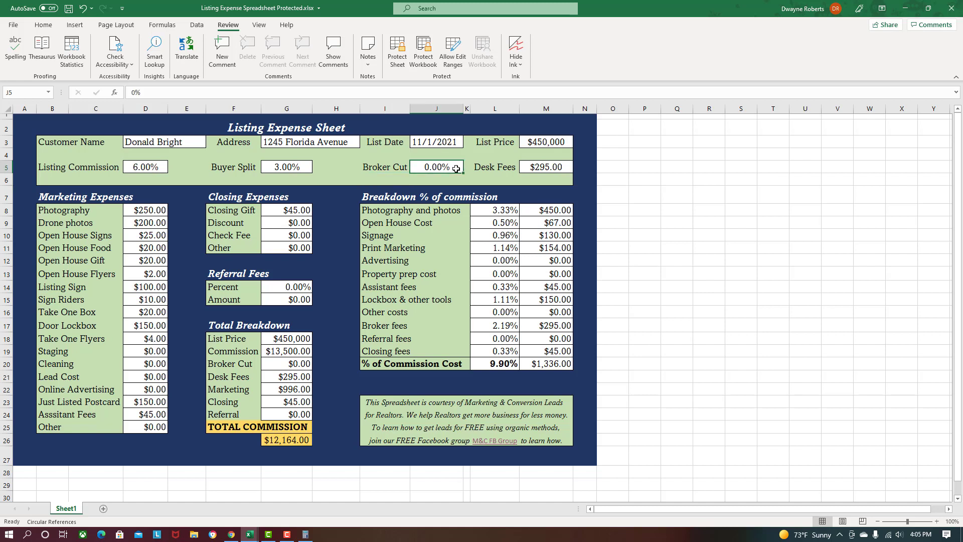
type("20")
key("Return")
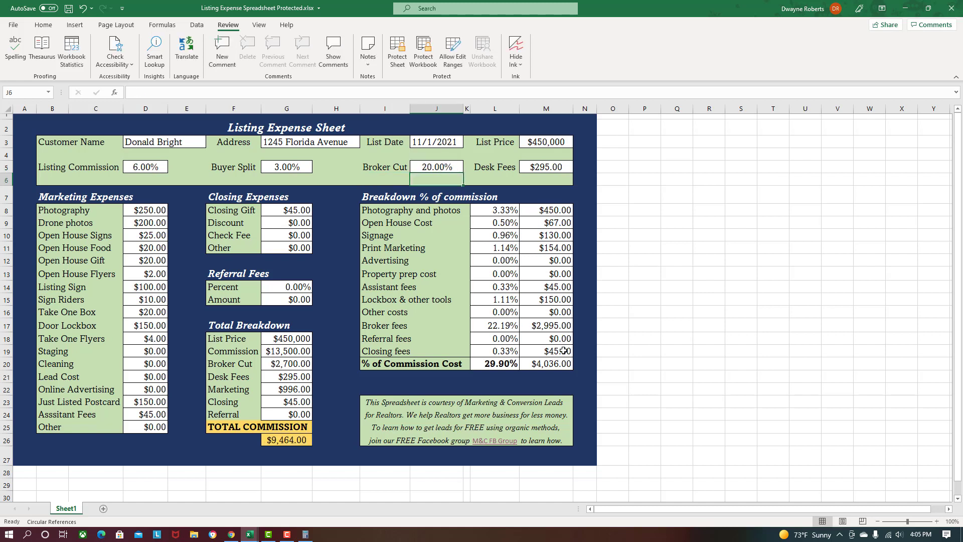
left_click(508, 213)
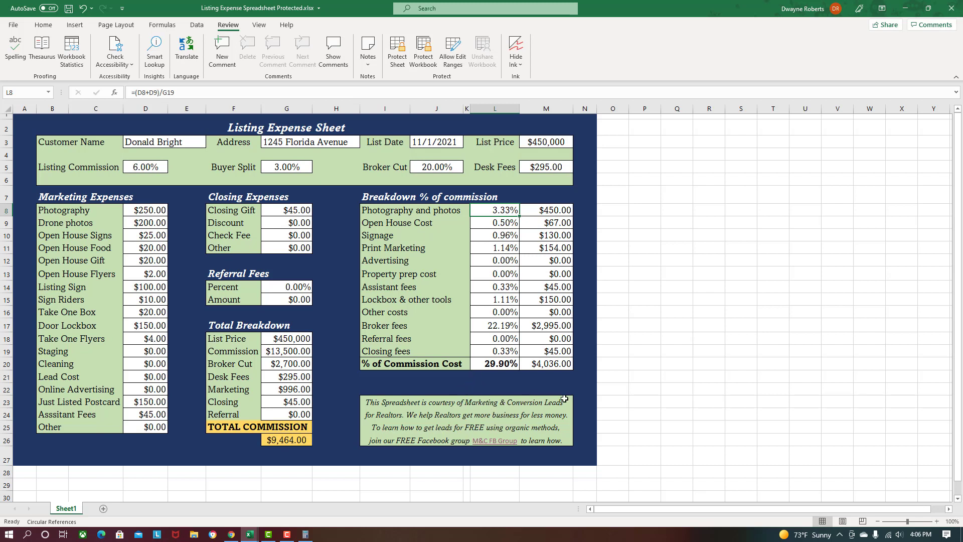
left_click(496, 443)
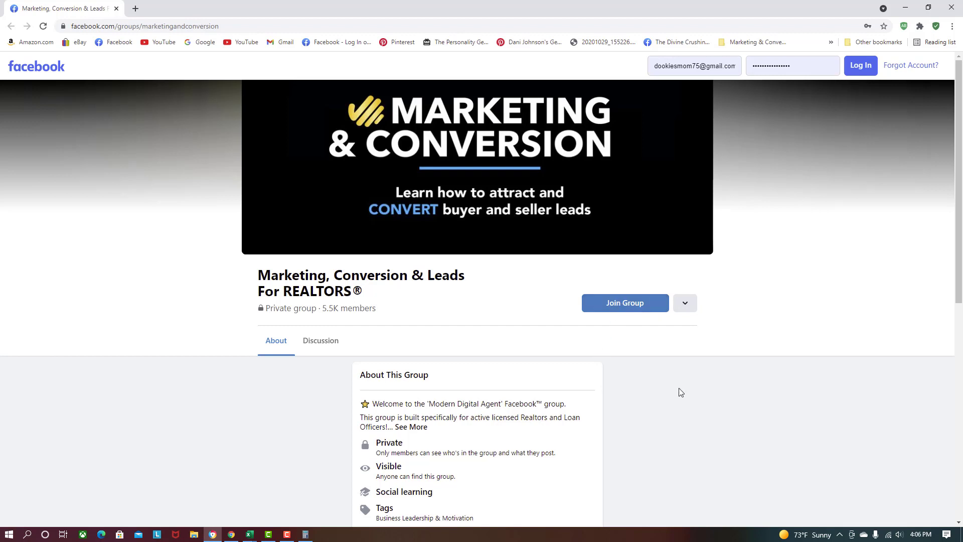
left_click(116, 9)
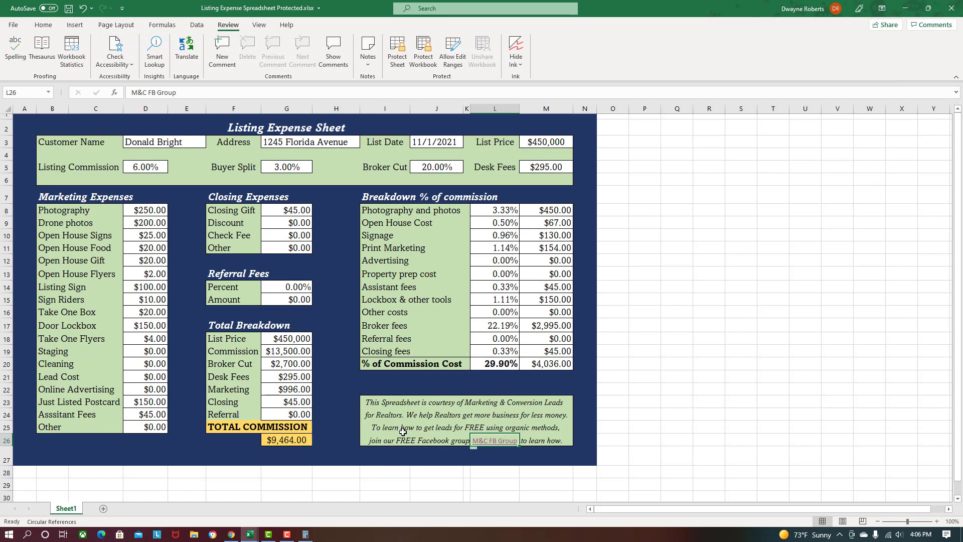